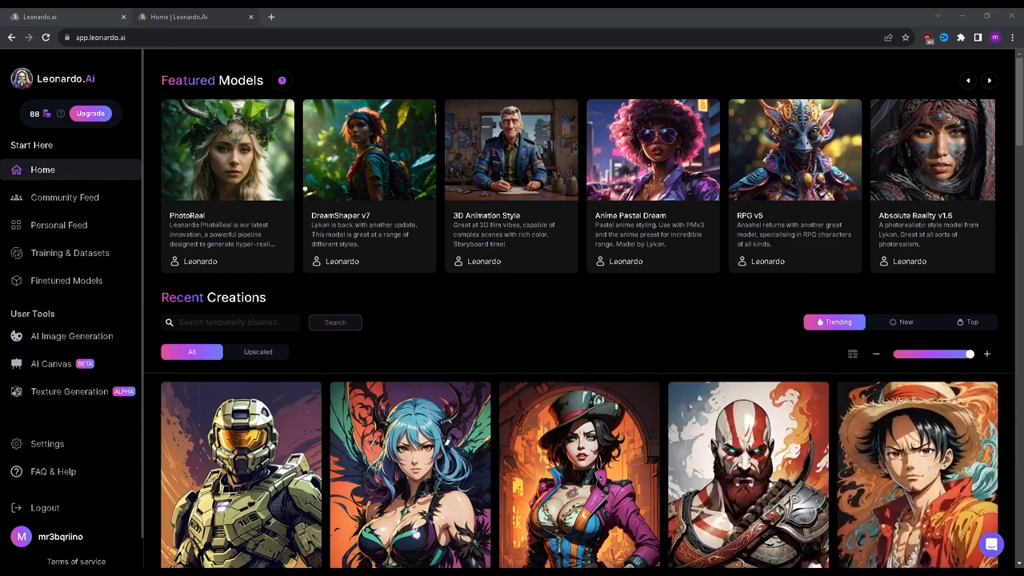
# - Open the AI Canvas editor and choose Paint Art as the finetuned model
pyautogui.click(90, 365)
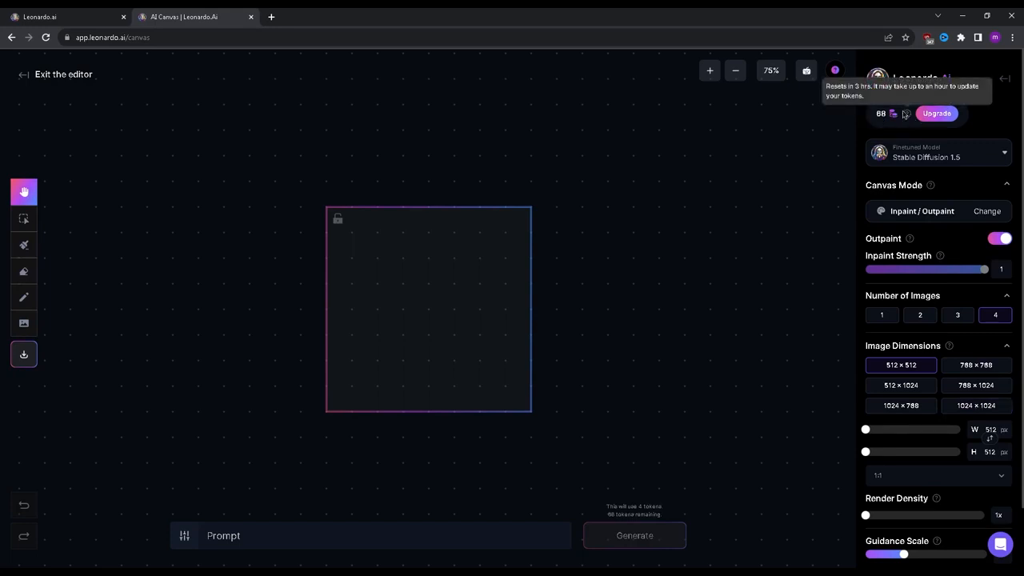
pyautogui.moveTo(908, 116)
pyautogui.click(964, 162)
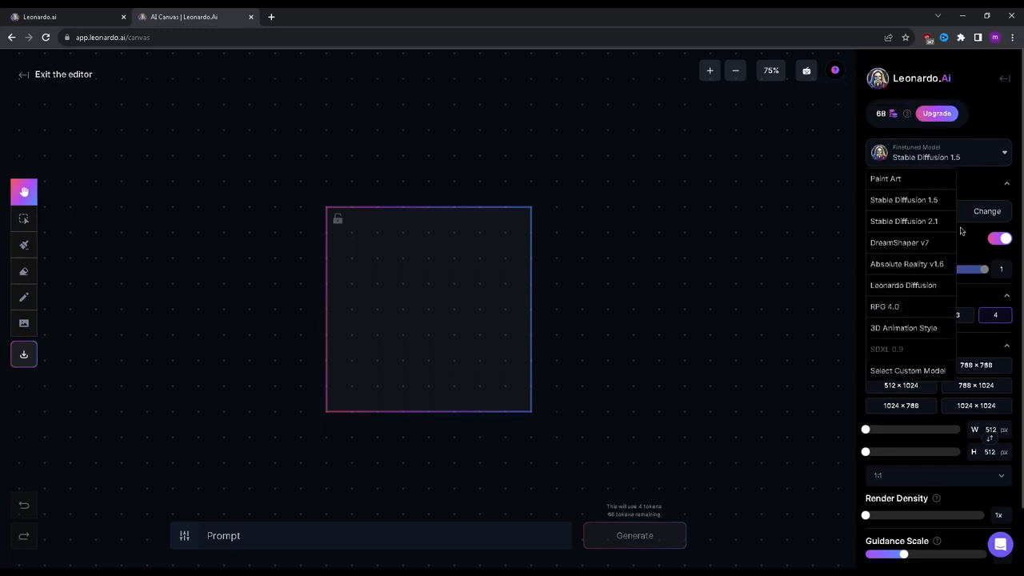
pyautogui.click(897, 183)
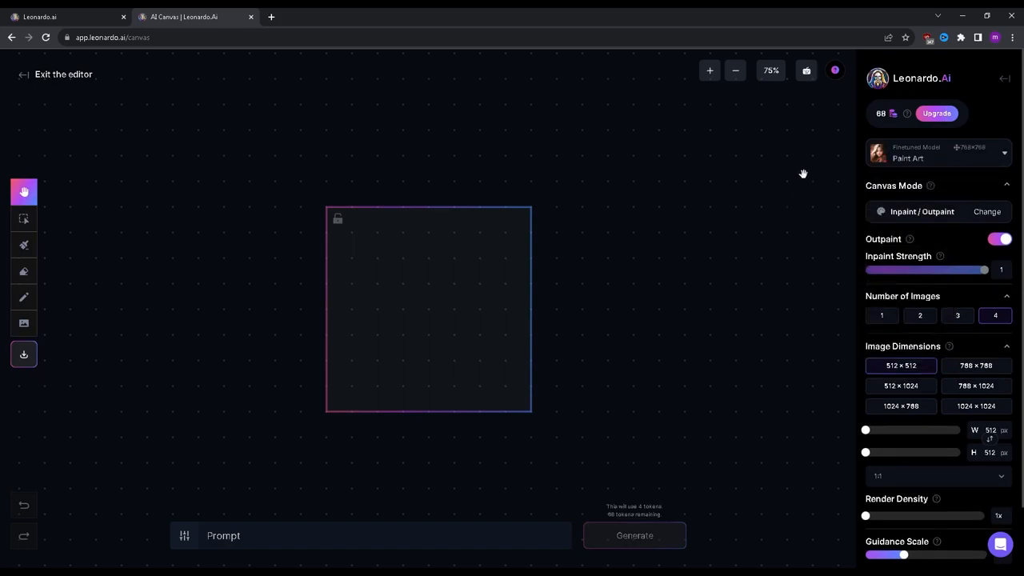
# - Choose the Inpaint / Outpaint canvas mode and set the generation to 1 image at 768 × 768
pyautogui.click(941, 209)
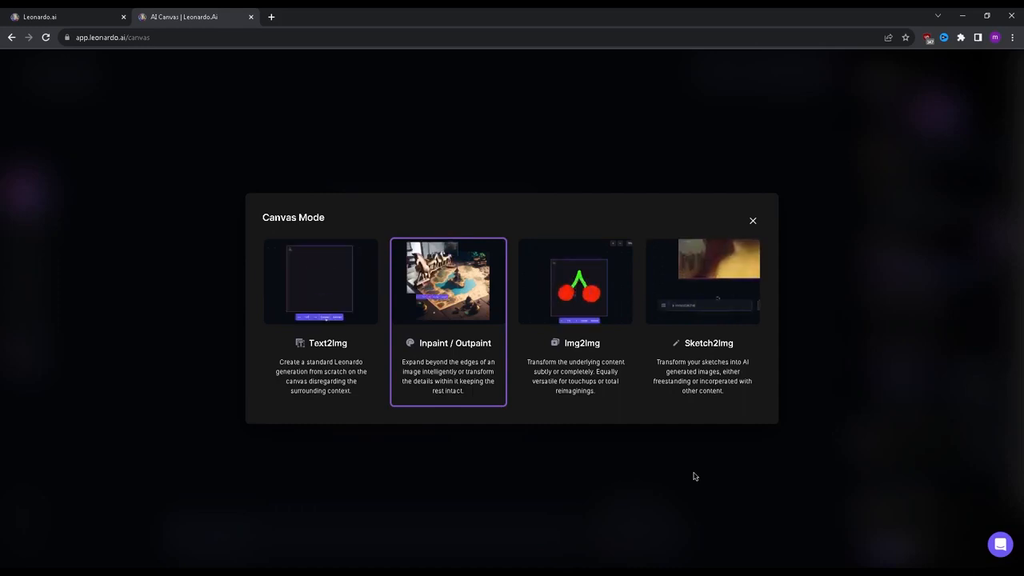
pyautogui.click(424, 338)
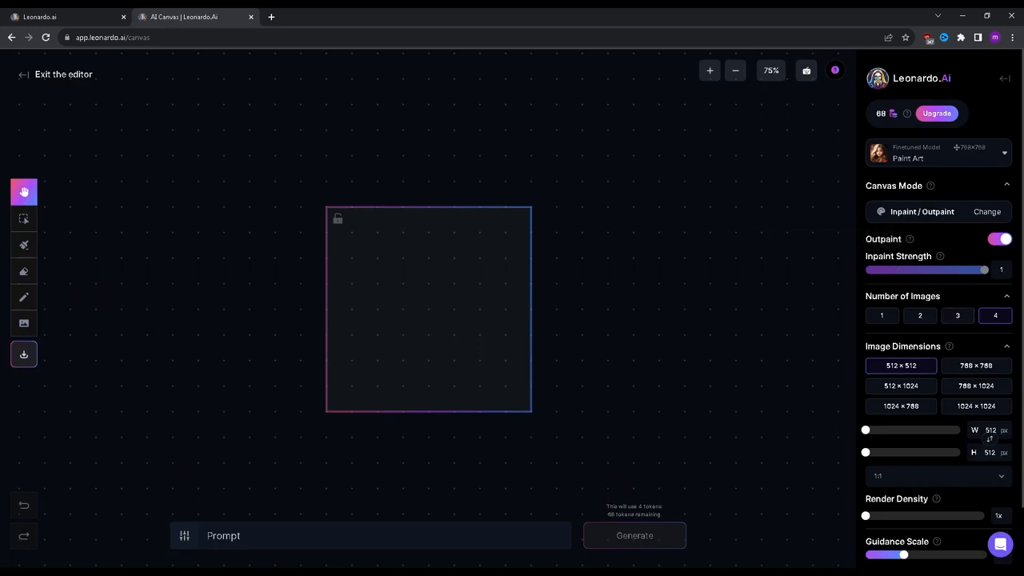
pyautogui.click(878, 319)
pyautogui.click(978, 365)
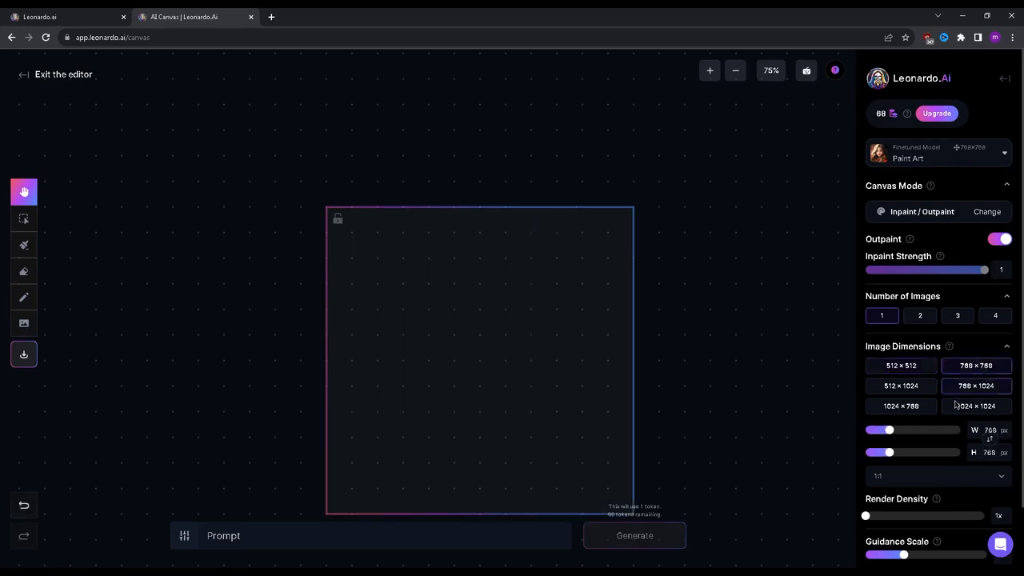
pyautogui.moveTo(489, 279); pyautogui.dragTo(475, 210)
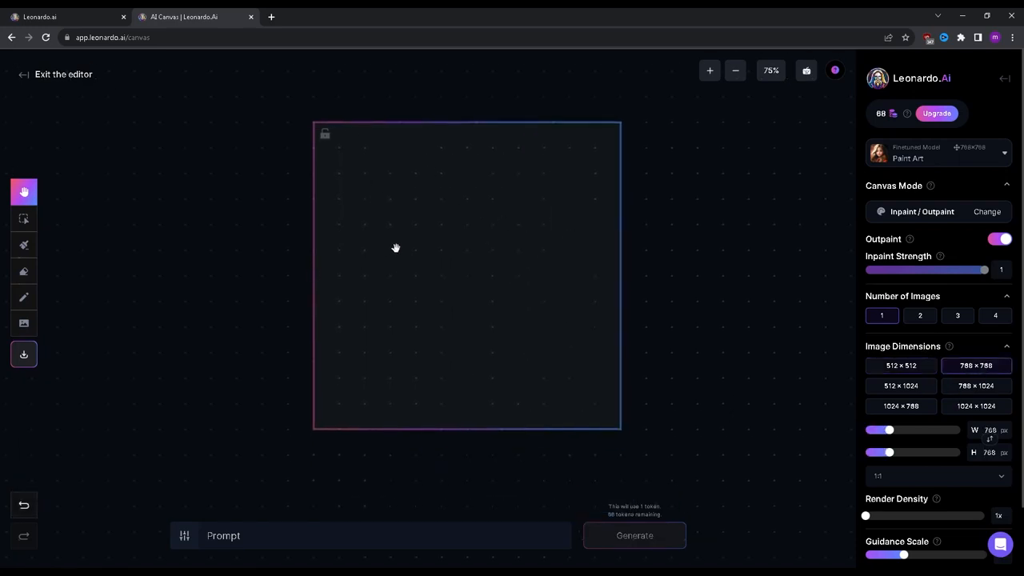
# - Look over the remaining generation settings and the negative prompt field
pyautogui.scroll(-1, 868, 426)
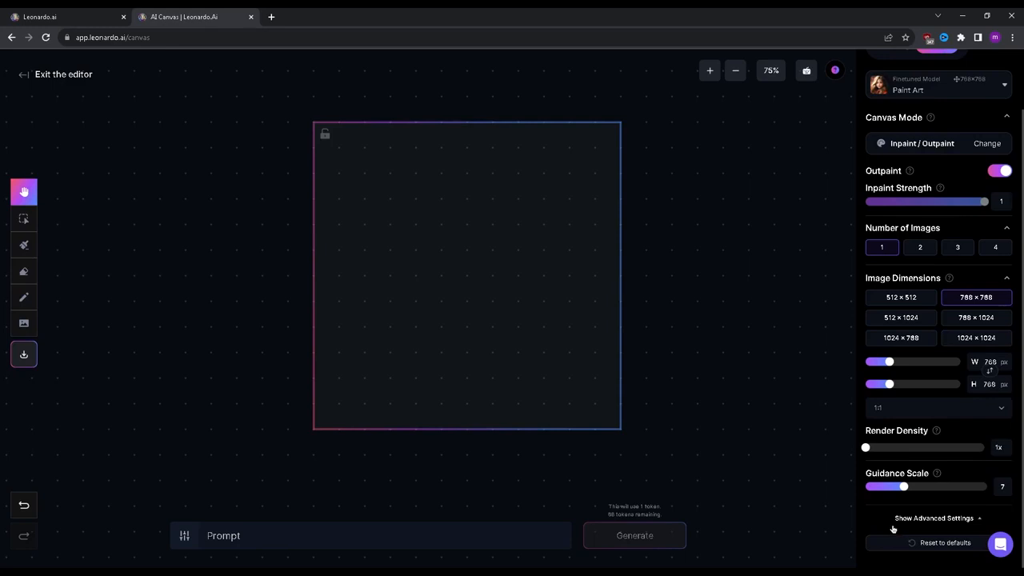
pyautogui.scroll(1, 973, 414)
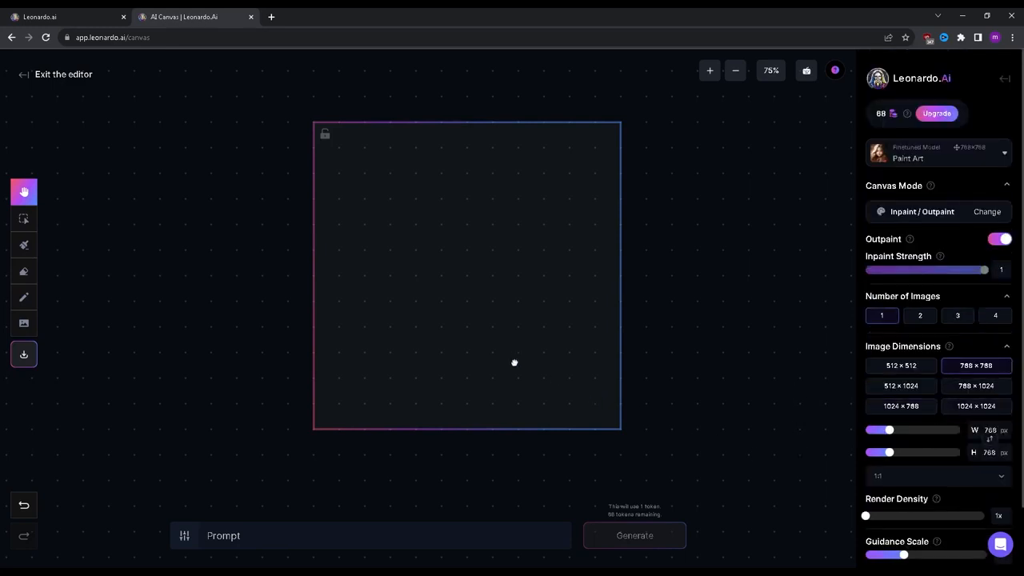
pyautogui.moveTo(514, 363); pyautogui.dragTo(514, 369)
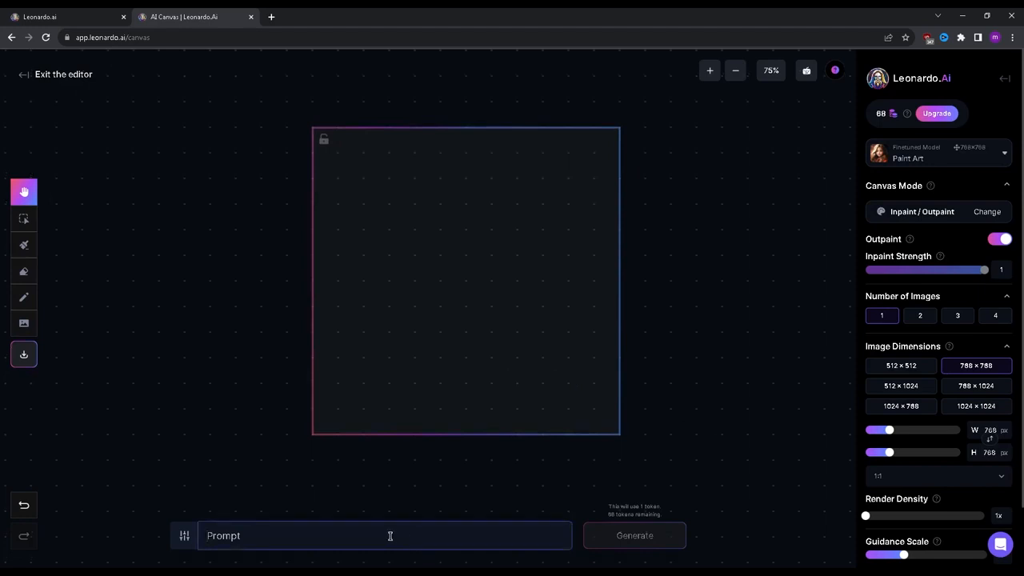
pyautogui.click(184, 535)
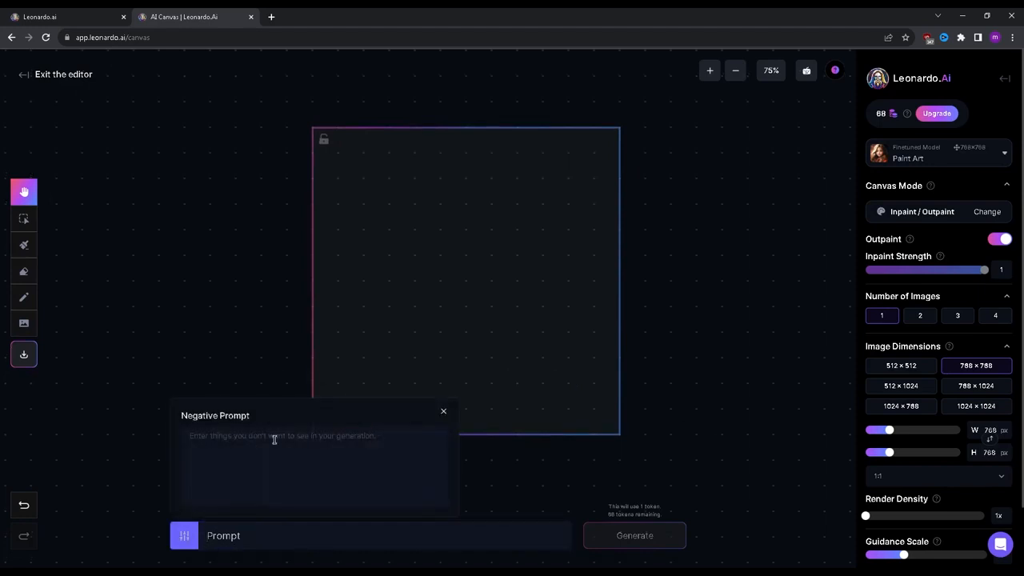
pyautogui.click(366, 539)
pyautogui.click(184, 535)
pyautogui.click(186, 544)
pyautogui.moveTo(153, 215); pyautogui.dragTo(121, 198)
pyautogui.moveTo(284, 190); pyautogui.dragTo(199, 216)
pyautogui.moveTo(368, 230); pyautogui.dragTo(521, 233)
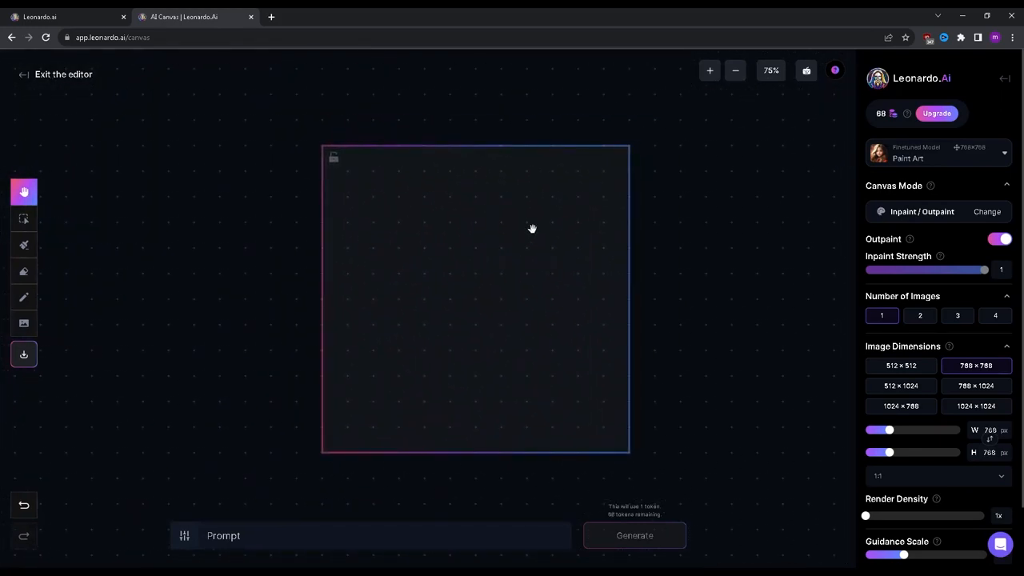
pyautogui.scroll(-5, 532, 228)
pyautogui.moveTo(533, 227); pyautogui.dragTo(498, 210)
pyautogui.scroll(5, 472, 238)
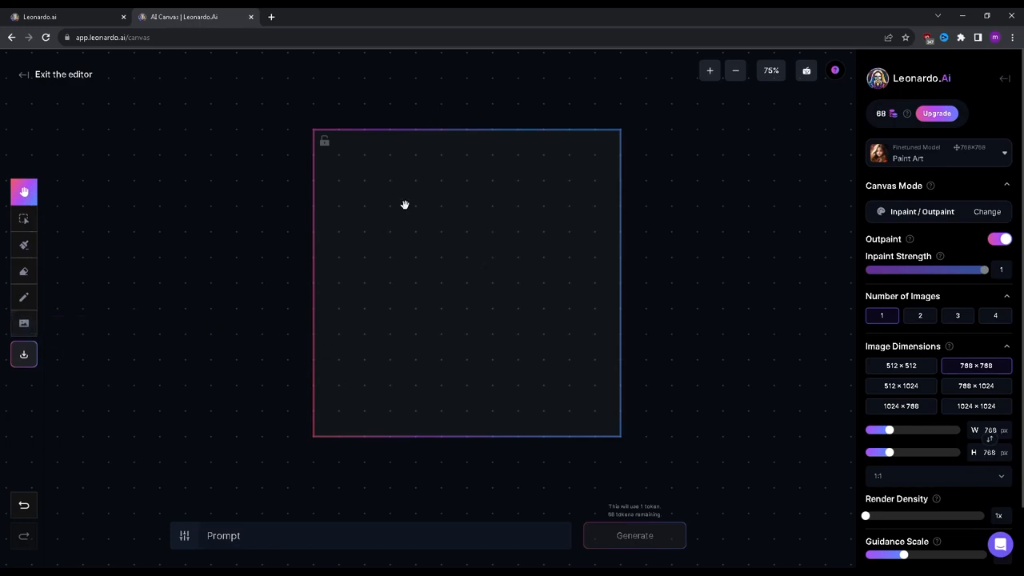
pyautogui.moveTo(503, 307); pyautogui.dragTo(499, 308)
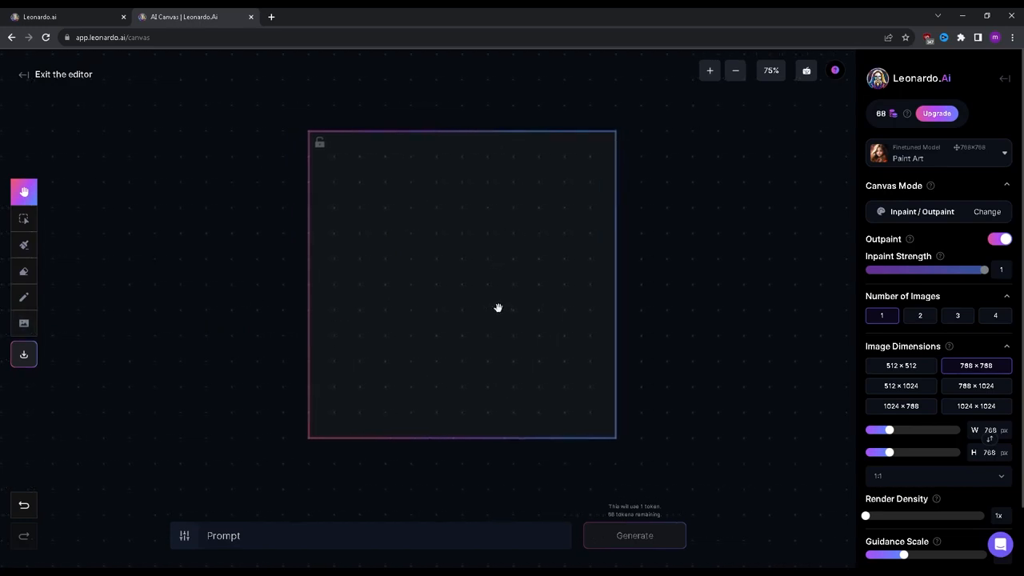
# - Enter the prompt "Digital Painting, cute man and woman" and generate the image
pyautogui.click(357, 535)
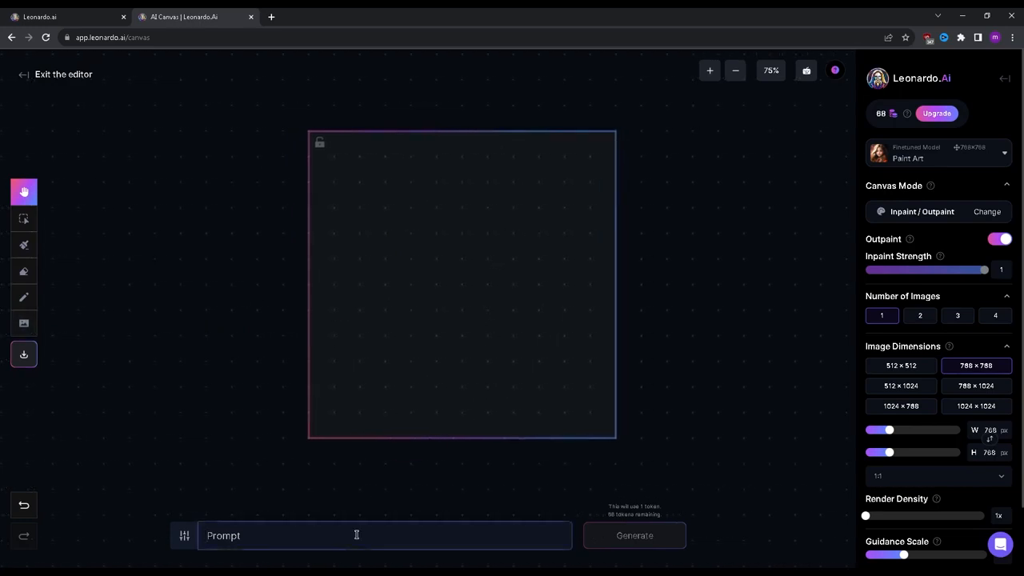
pyautogui.write('Digital Painting')
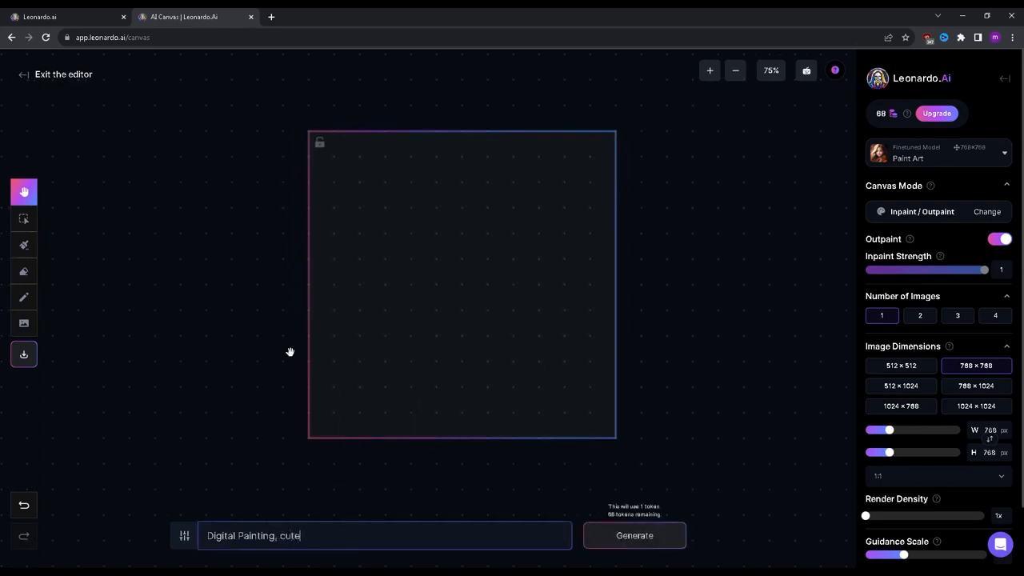
pyautogui.write(', cute moa')
pyautogui.press('BackSpace')
pyautogui.press('BackSpace')
pyautogui.write('an and woman')
pyautogui.click(673, 544)
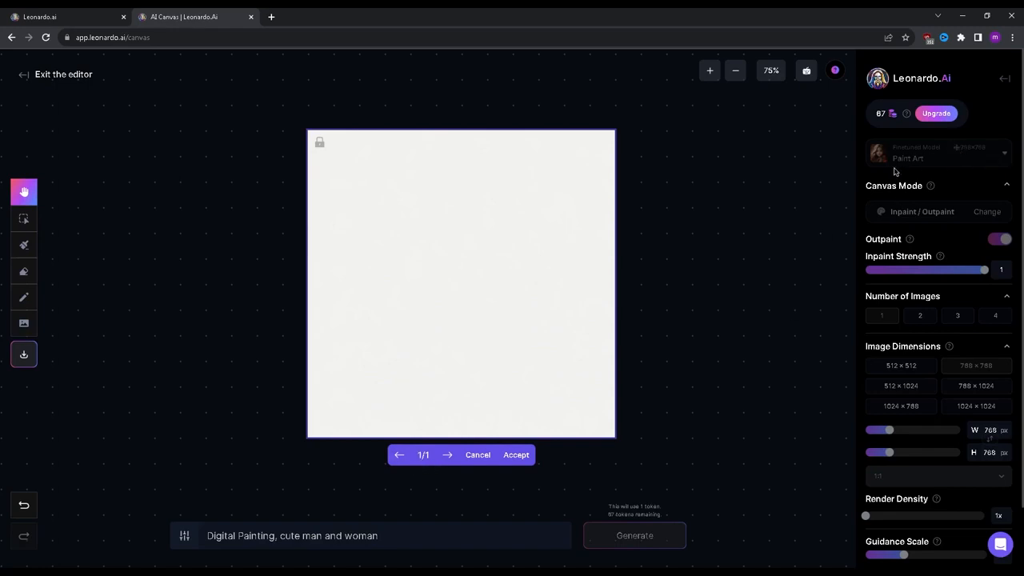
# - Discard the generated image, and produce and accept a replacement using the Leonardo Diffusion model
pyautogui.click(470, 458)
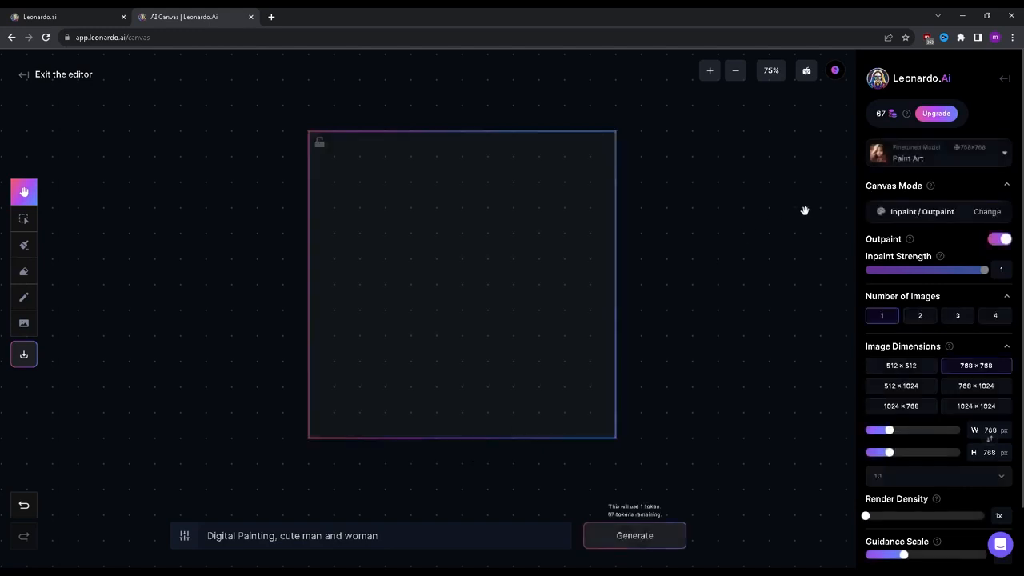
pyautogui.click(933, 157)
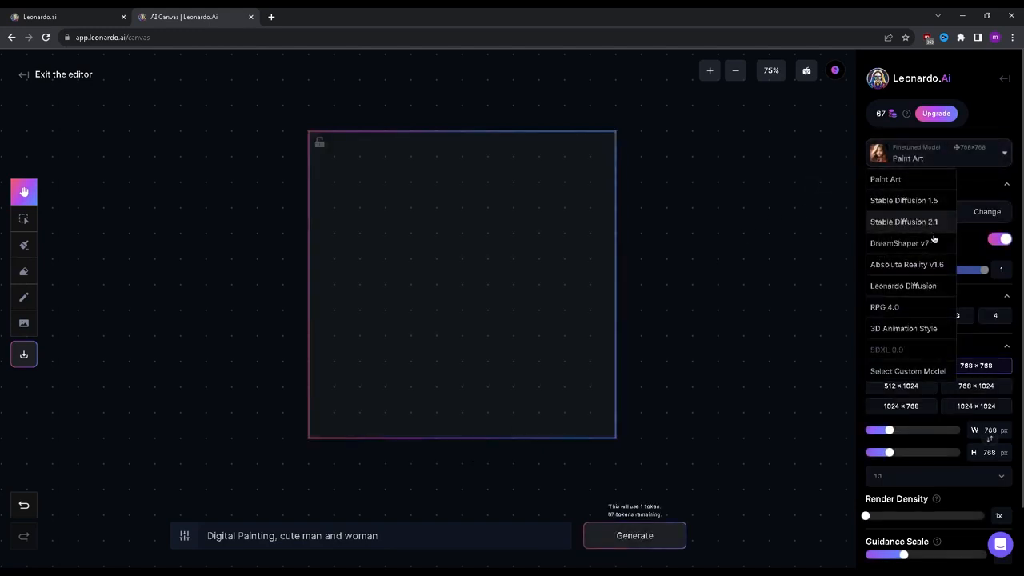
pyautogui.click(928, 288)
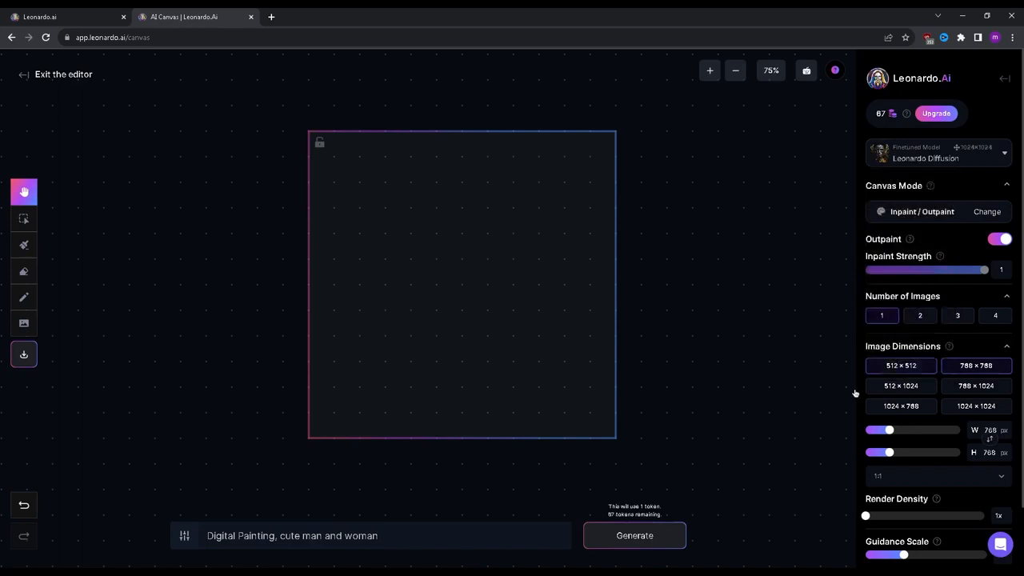
pyautogui.click(668, 533)
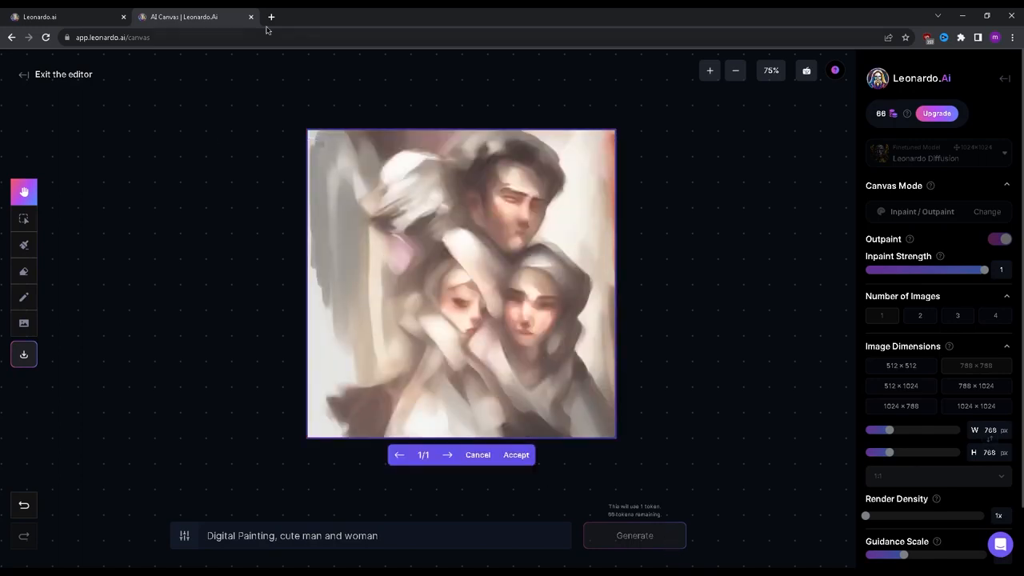
pyautogui.click(516, 454)
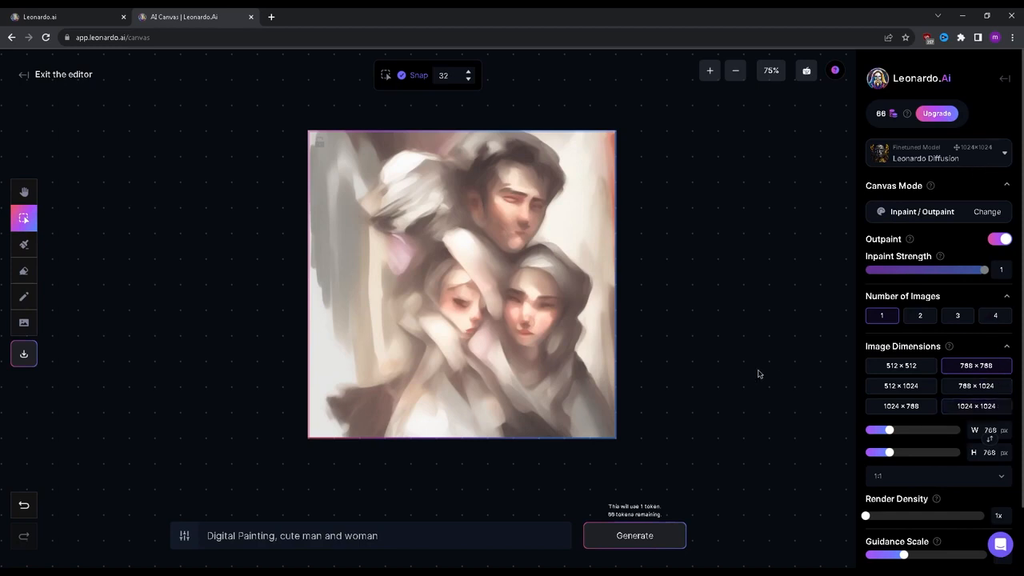
# - Outpaint beyond the portrait's left side, with the frame slightly overlapping its edge, using the prompt "Digital Painting, birds in a space"
pyautogui.moveTo(551, 304)
pyautogui.mouseDown()
pyautogui.moveTo(500, 297)
pyautogui.moveTo(556, 302)
pyautogui.moveTo(461, 306)
pyautogui.moveTo(560, 313)
pyautogui.moveTo(485, 383)
pyautogui.moveTo(326, 254)
pyautogui.moveTo(331, 336)
pyautogui.moveTo(293, 304)
pyautogui.moveTo(307, 277)
pyautogui.moveTo(286, 322)
pyautogui.moveTo(286, 368)
pyautogui.moveTo(280, 308)
pyautogui.mouseUp()
pyautogui.click(417, 534)
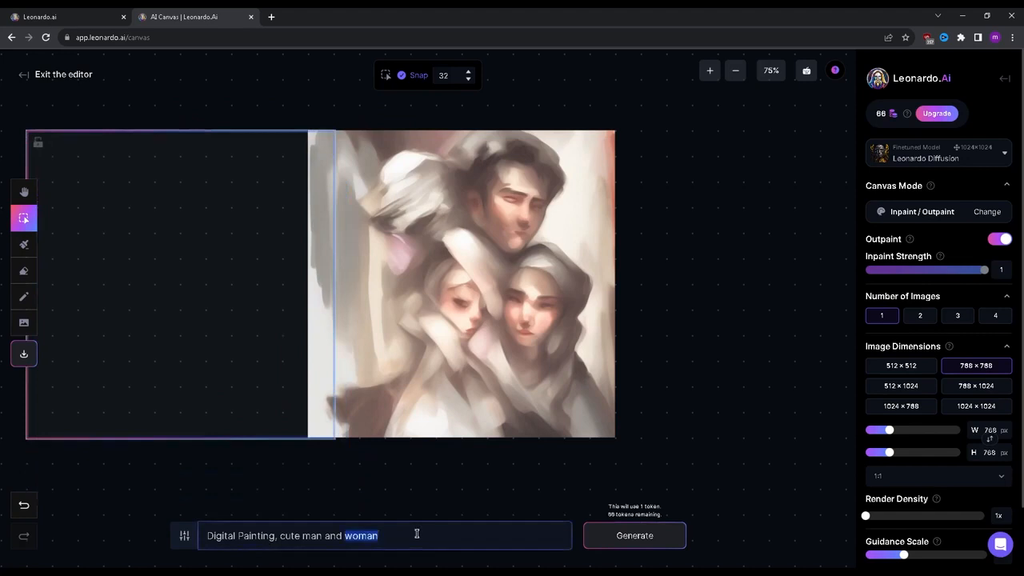
pyautogui.tripleClick(417, 533)
pyautogui.click(425, 528)
pyautogui.press('BackSpace')
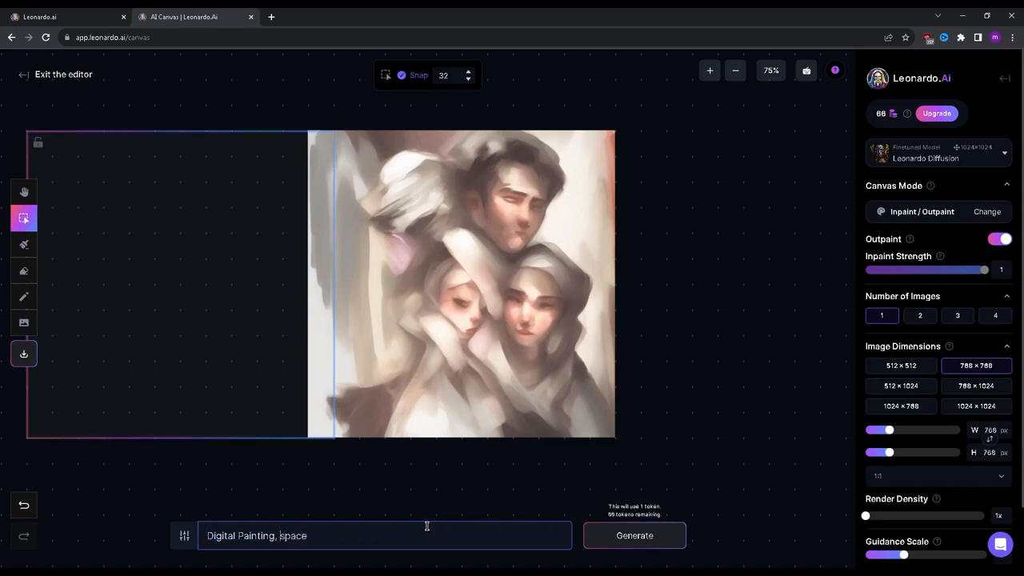
pyautogui.write('birds in a')
pyautogui.press('Return')
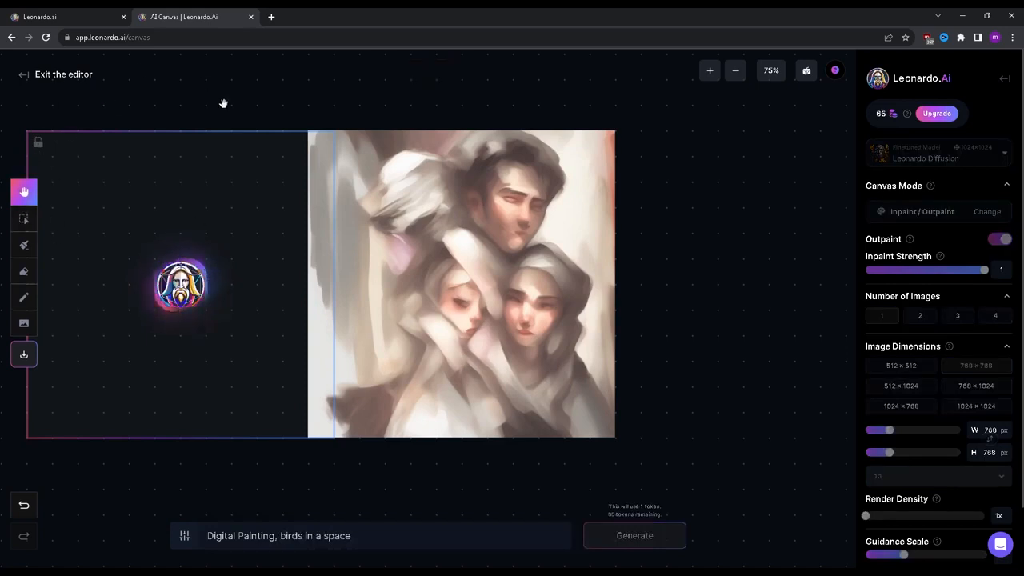
# - Accept the generated bird extension beside the portrait
pyautogui.moveTo(236, 184); pyautogui.dragTo(286, 179)
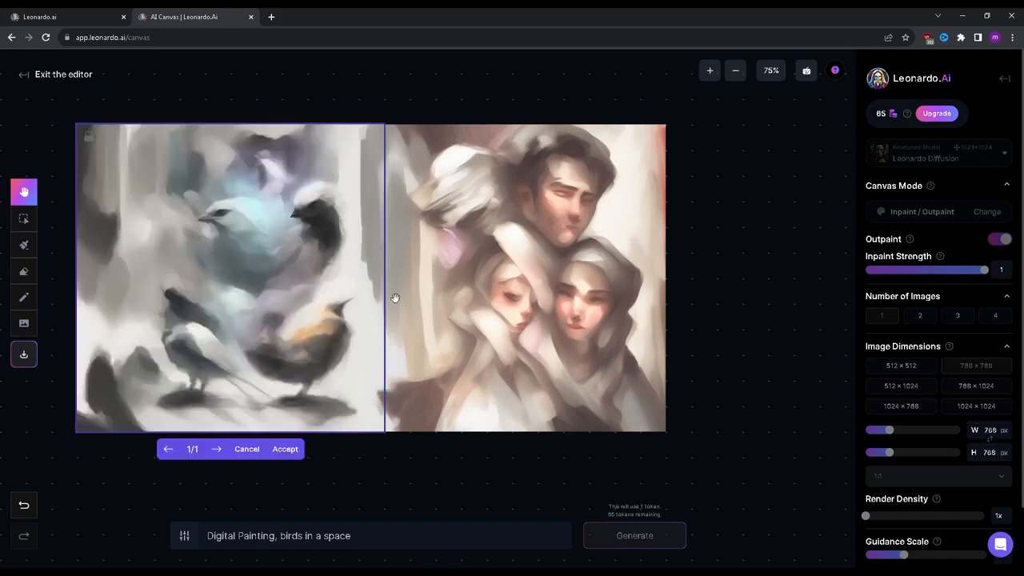
pyautogui.scroll(-2, 390, 310)
pyautogui.scroll(1, 360, 336)
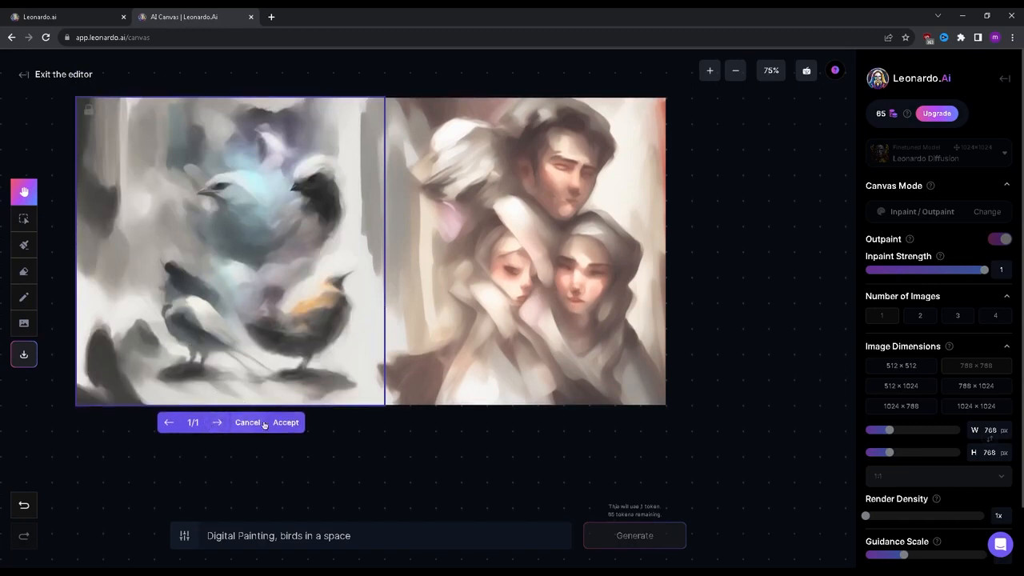
pyautogui.click(286, 425)
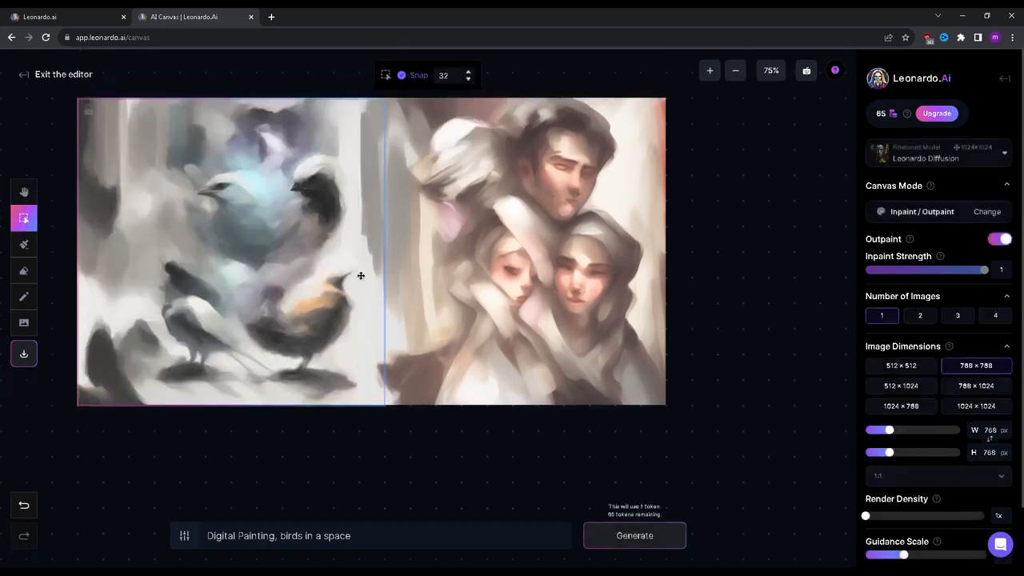
# - Move the generation frame to the empty area adjoining the portrait's right edge
pyautogui.scroll(-2, 318, 188)
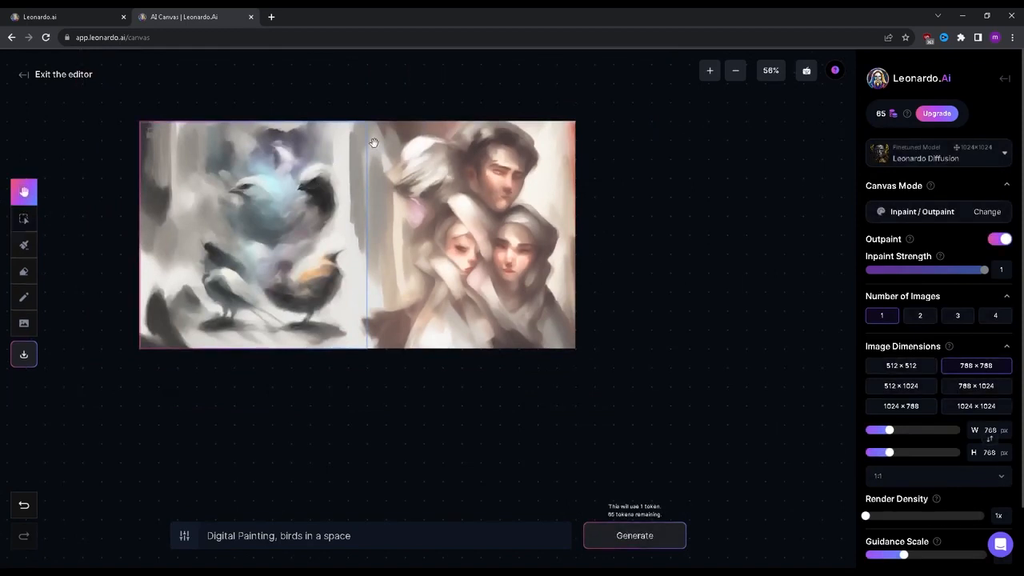
pyautogui.scroll(2, 320, 137)
pyautogui.hscroll(1, 320, 138)
pyautogui.moveTo(220, 256); pyautogui.dragTo(654, 212)
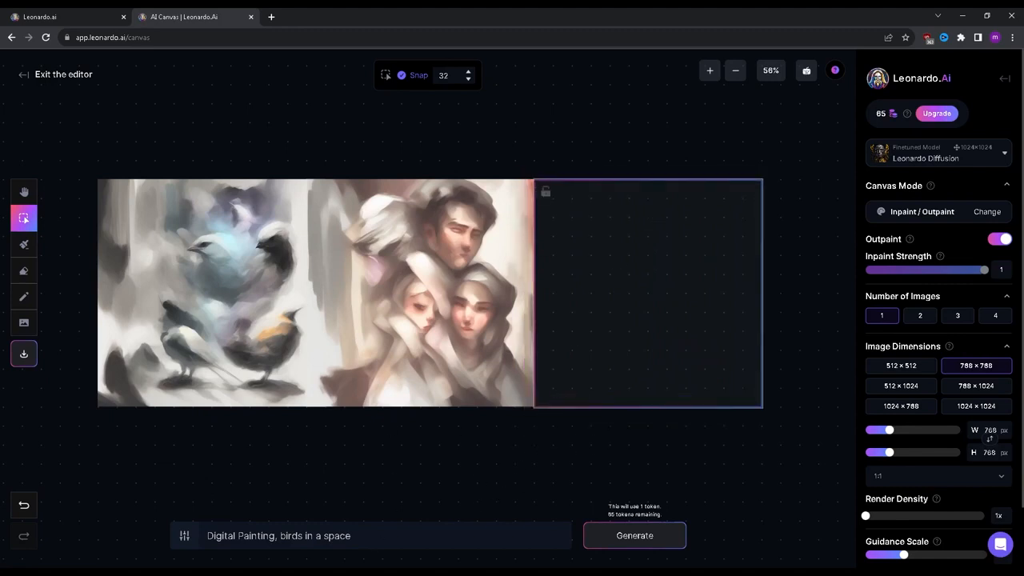
# - Generate an extension in the frame with the prompt "Digital Painting, cats playing football" and accept it
pyautogui.doubleClick(369, 542)
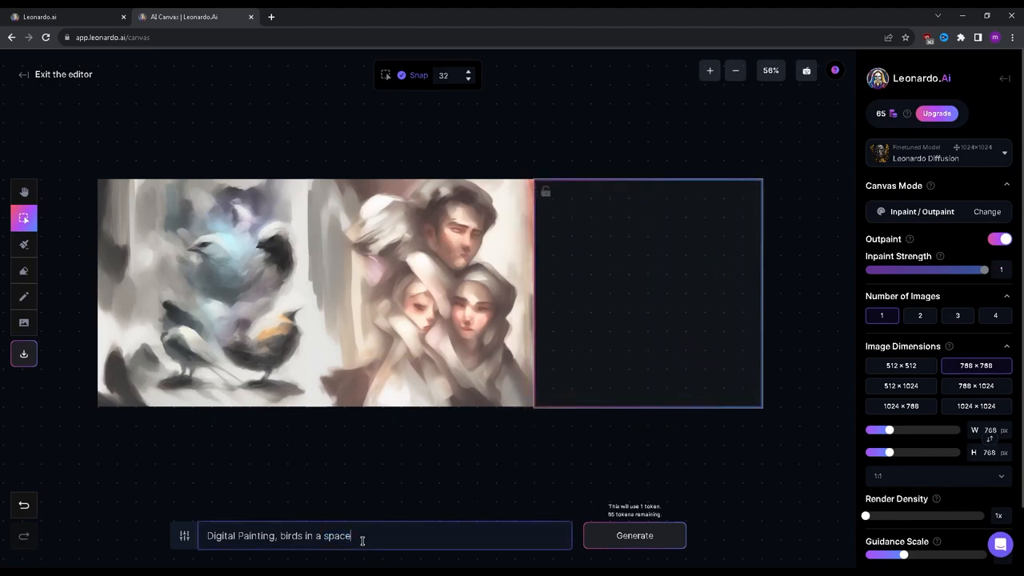
pyautogui.press('BackSpace')
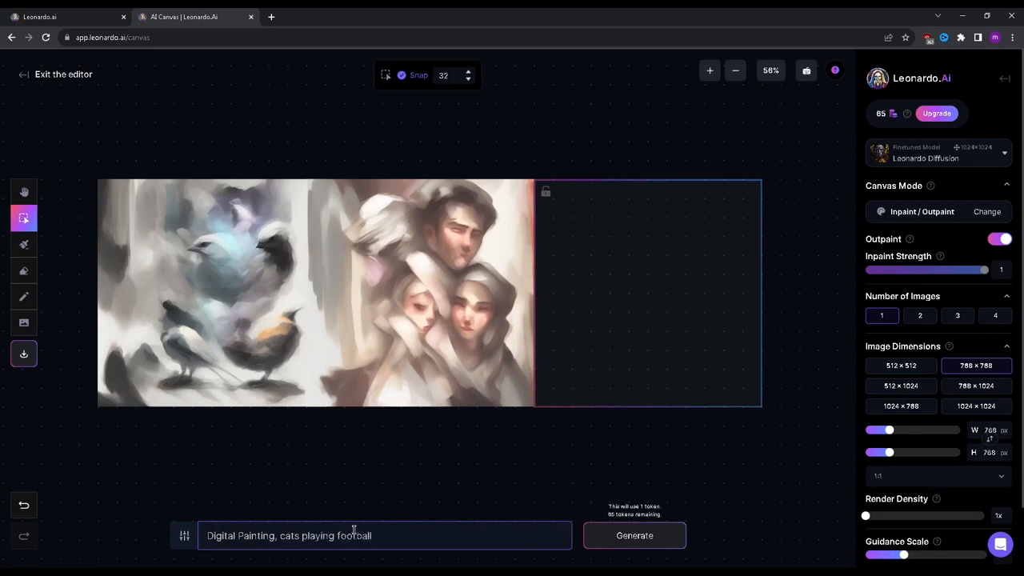
pyautogui.click(655, 536)
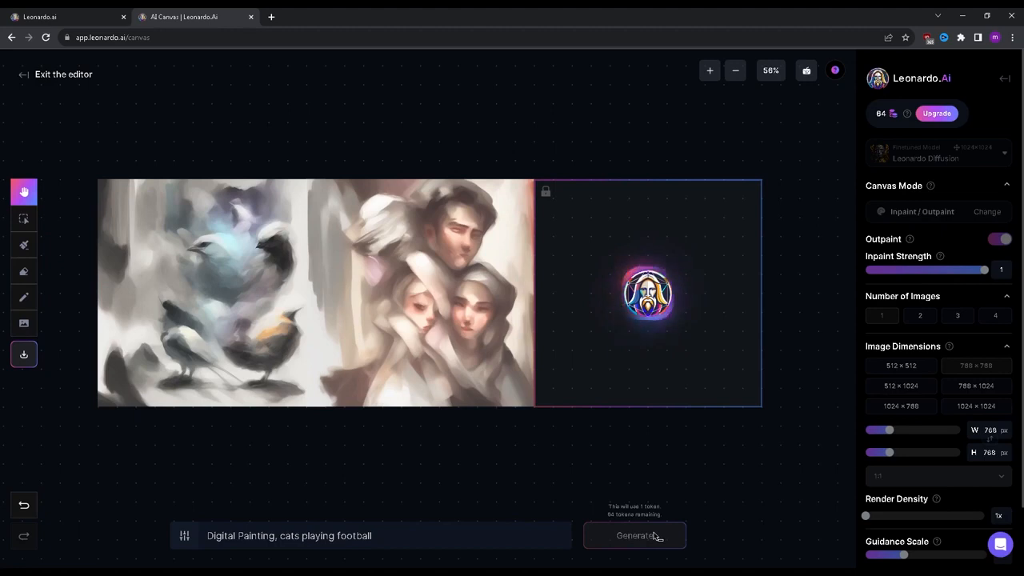
pyautogui.click(703, 425)
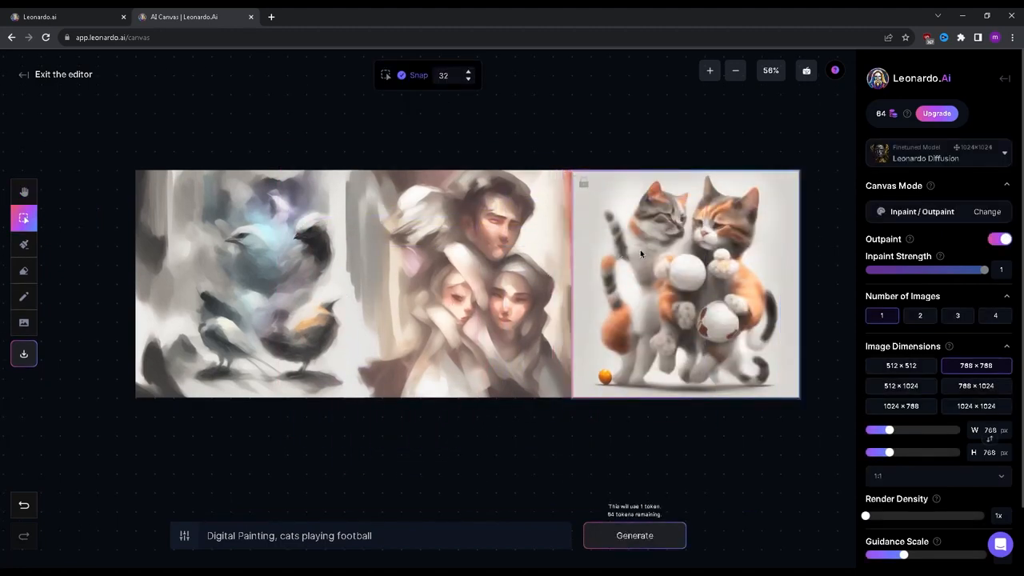
# - Move the generation frame above the seam between the portrait and the cats, slightly overlapping their upper edges
pyautogui.scroll(2, 594, 144)
pyautogui.hscroll(1, 594, 144)
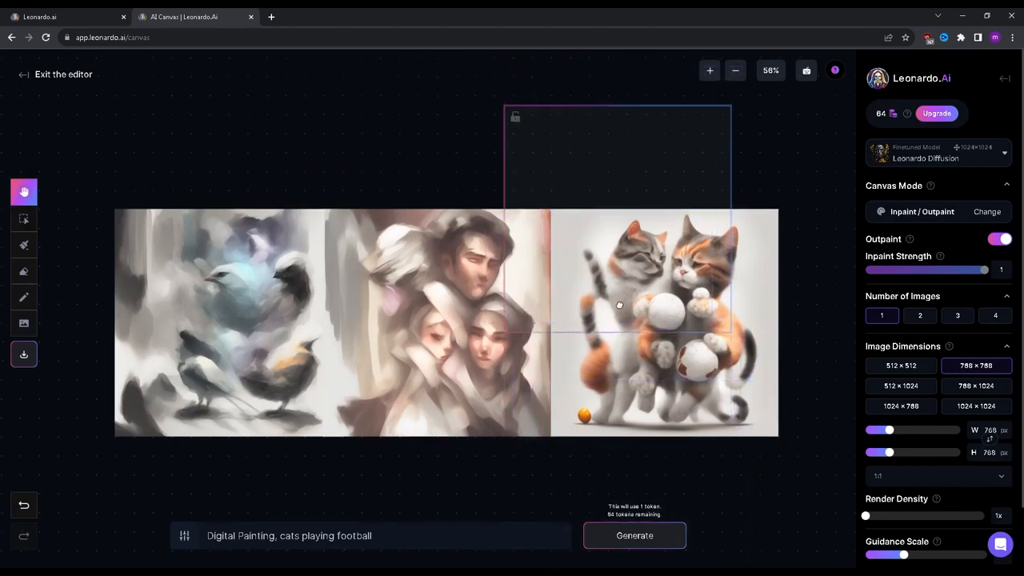
pyautogui.scroll(-2, 615, 320)
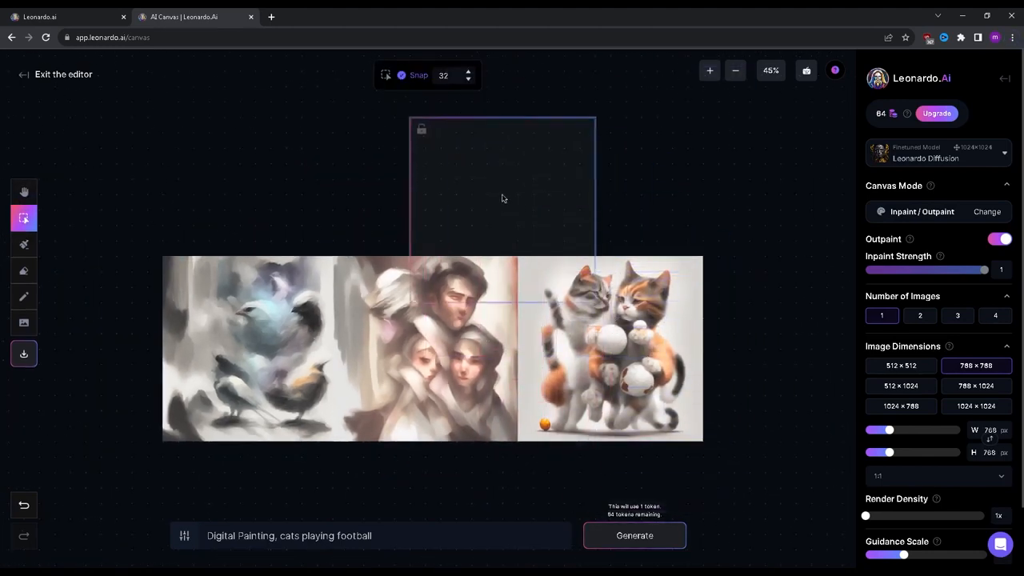
# - Paint an inpaint mask over the small orange ball at the cats' feet
pyautogui.click(24, 244)
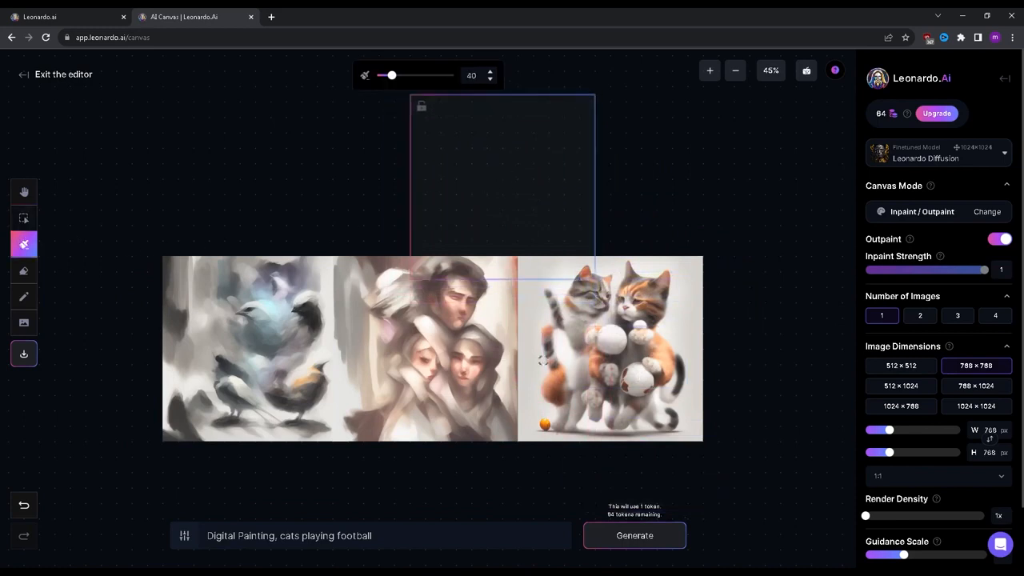
pyautogui.hscroll(-2, 645, 396)
pyautogui.scroll(3, 645, 396)
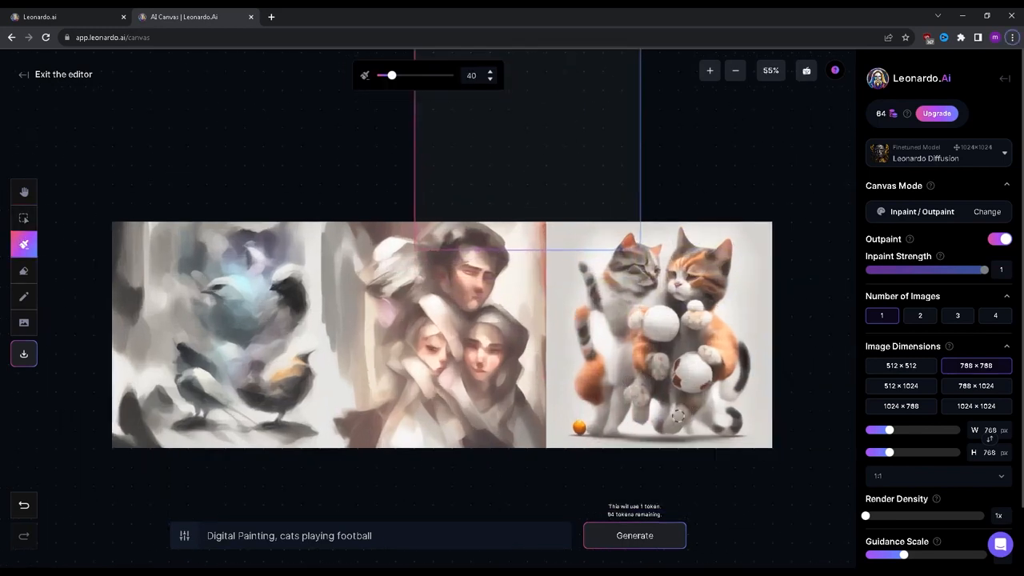
pyautogui.scroll(2, 657, 420)
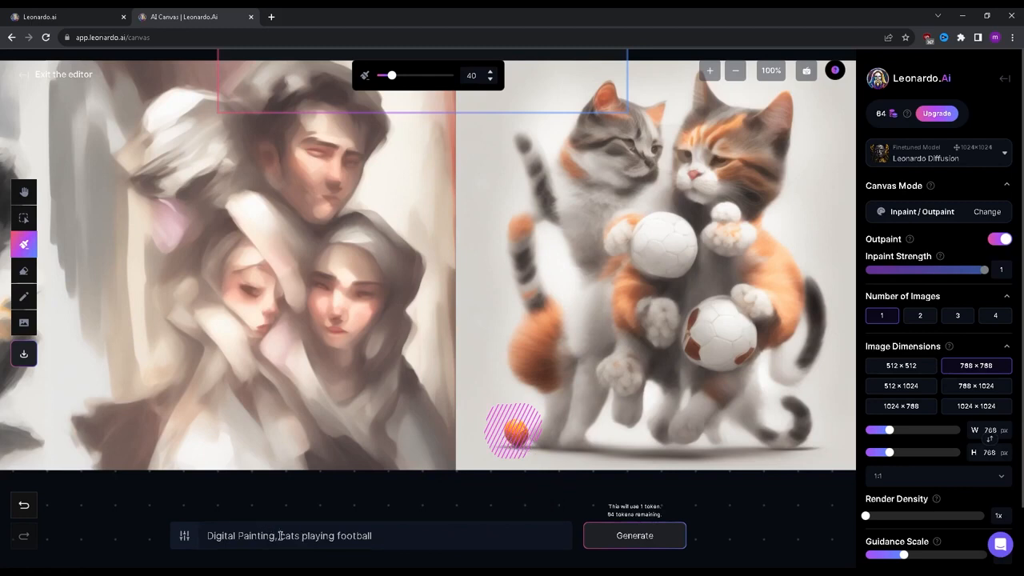
# - Generate an extension in the frame above the artwork with the prompt "Digital Painting, food" and accept it
pyautogui.moveTo(280, 536); pyautogui.dragTo(438, 537)
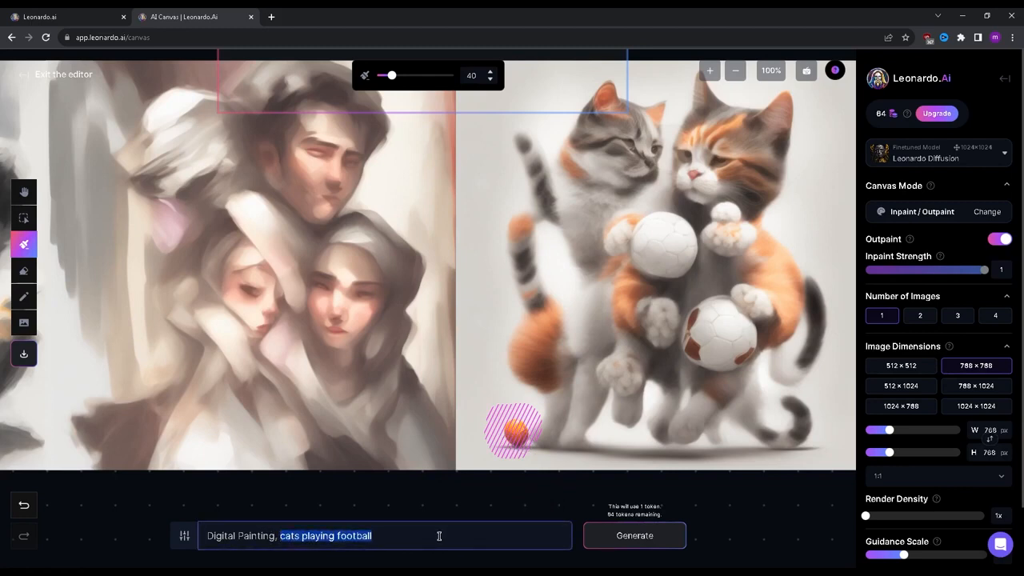
pyautogui.write('fo')
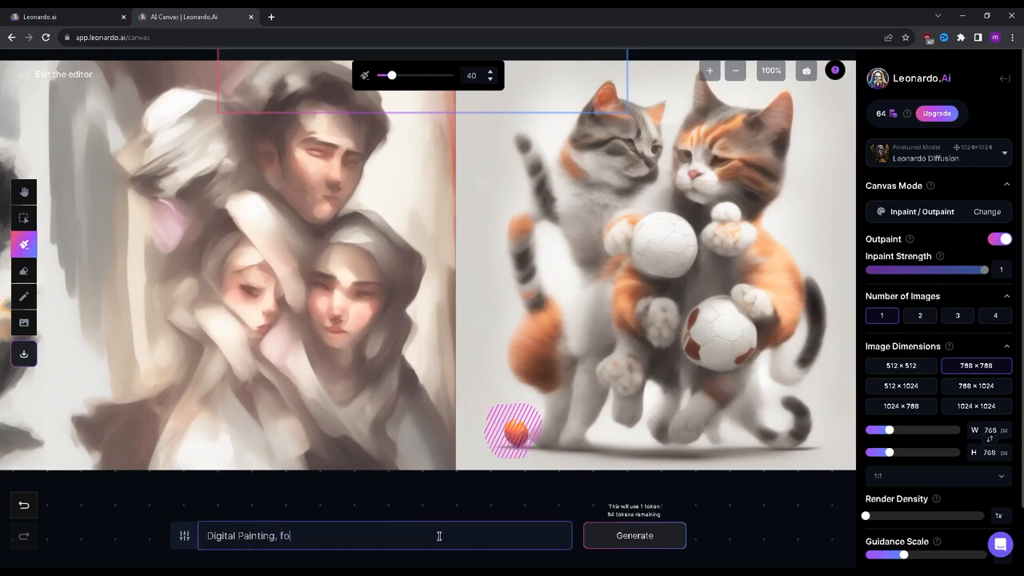
pyautogui.click(639, 534)
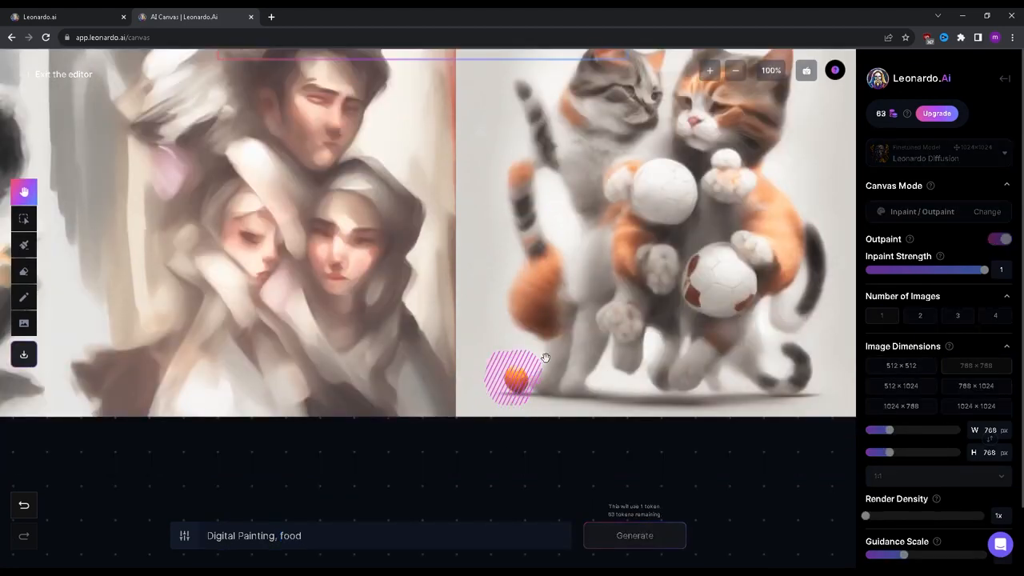
pyautogui.scroll(-5, 534, 350)
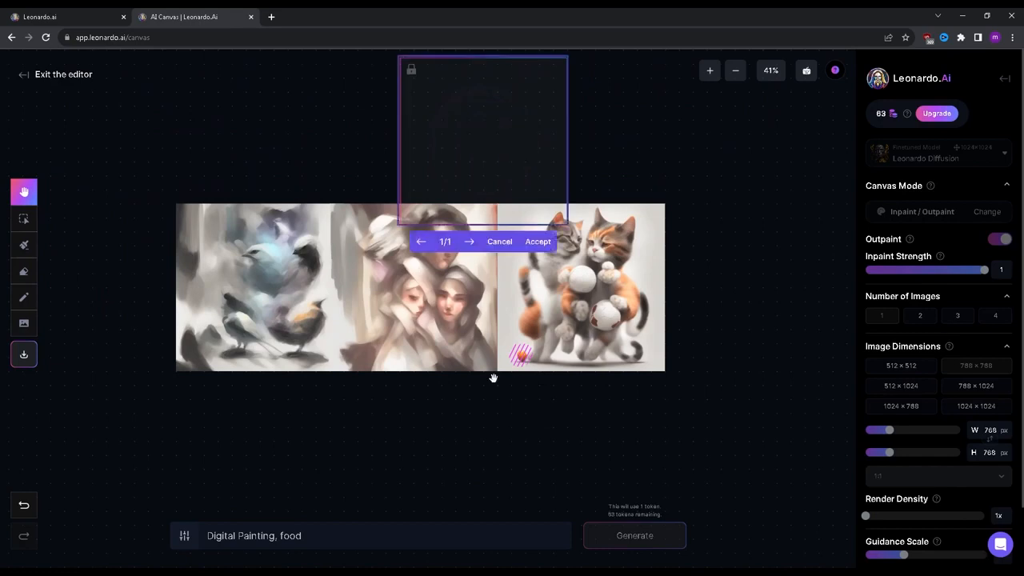
pyautogui.click(549, 244)
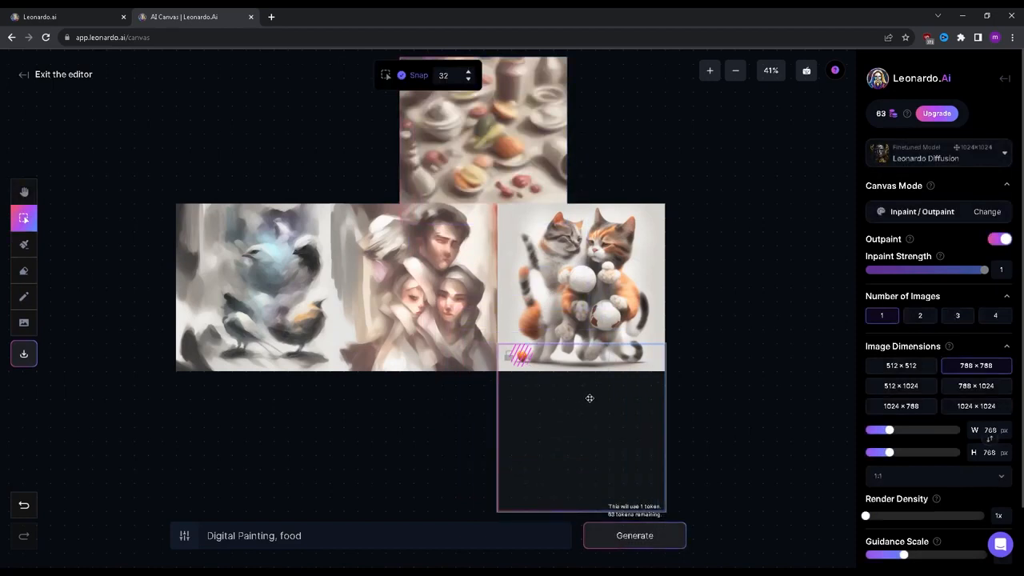
# - Outpaint below the cats with the same food prompt, with the frame covering the masked ball, and accept it
pyautogui.click(651, 541)
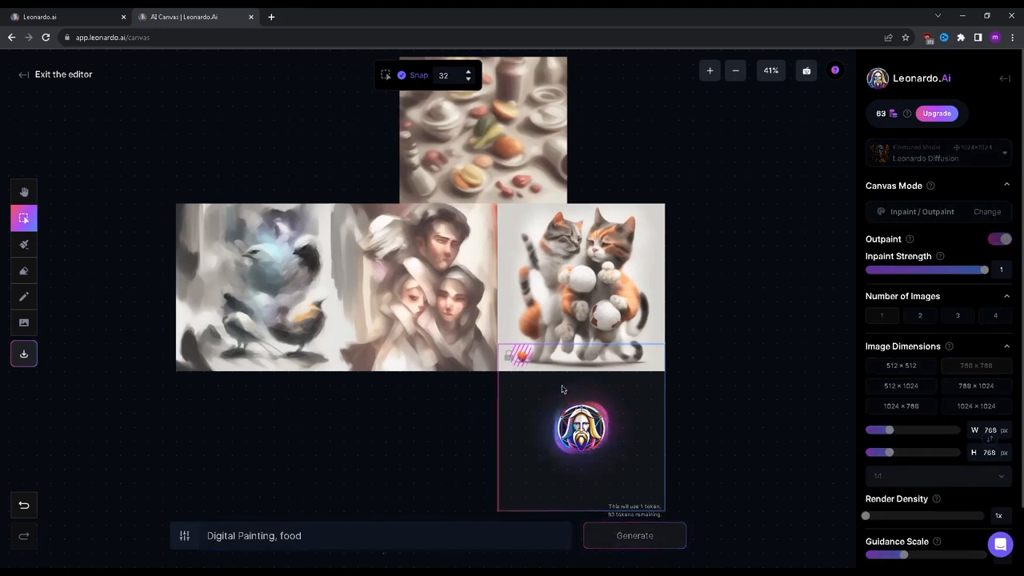
pyautogui.press('h')
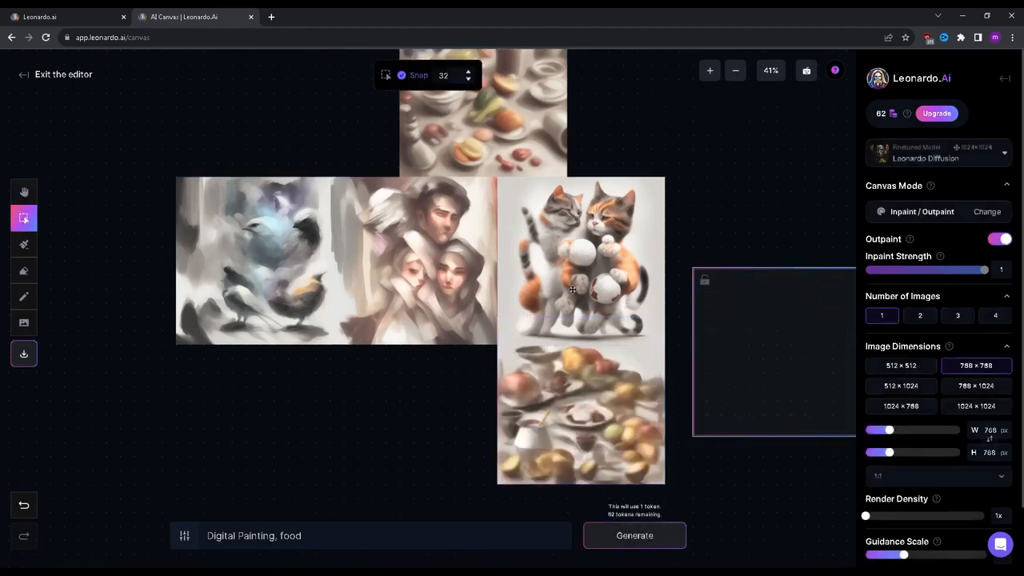
# - Generate an extension with the frame overlapping the cats' upper-right corner, using the prompt "Digital Painting, stand up comedy"
pyautogui.moveTo(760, 341); pyautogui.dragTo(699, 152)
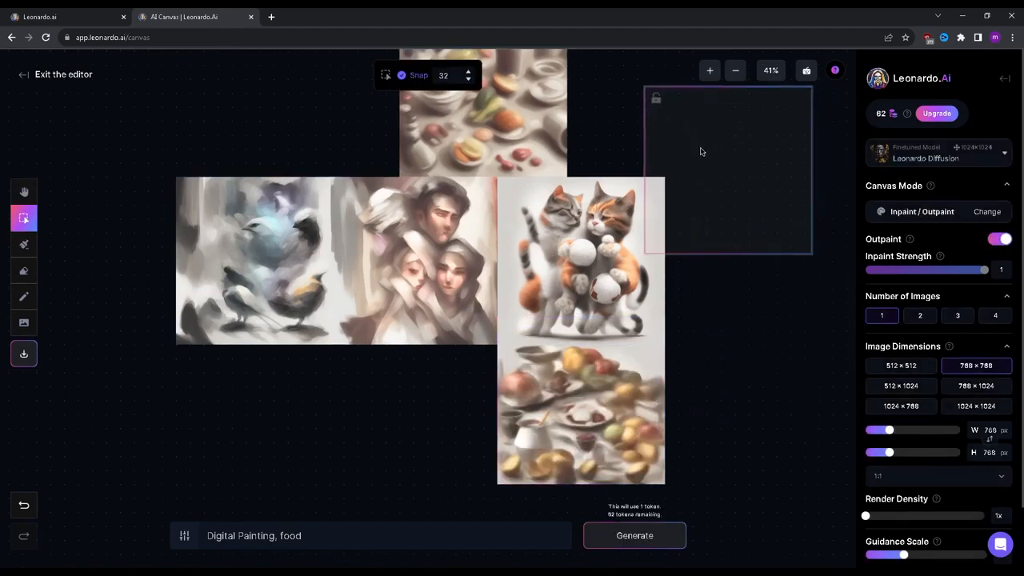
pyautogui.click(373, 540)
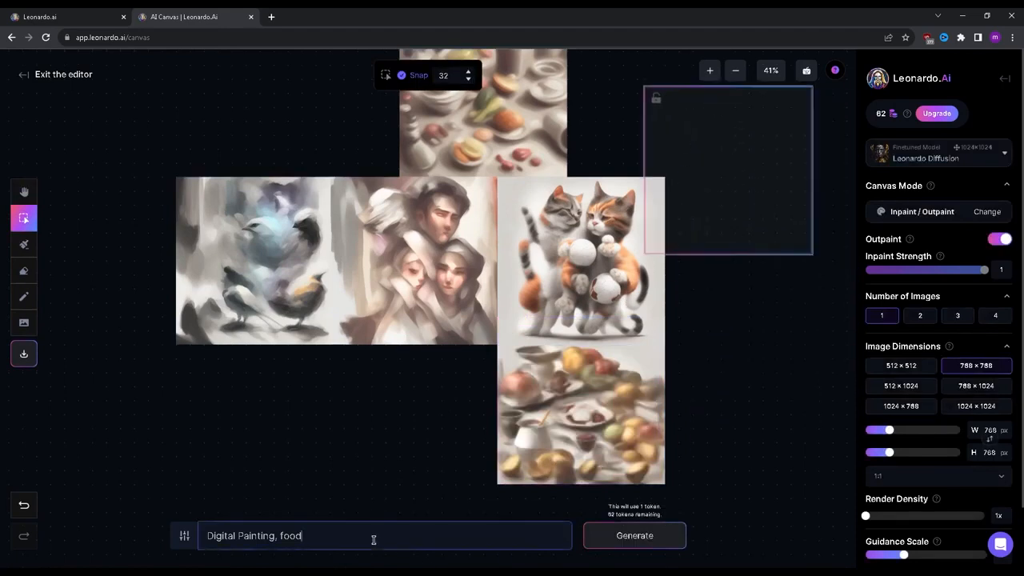
pyautogui.press('BackSpace')
pyautogui.press('BackSpace')
pyautogui.press('BackSpace')
pyautogui.press('BackSpace')
pyautogui.write('stand up comedy')
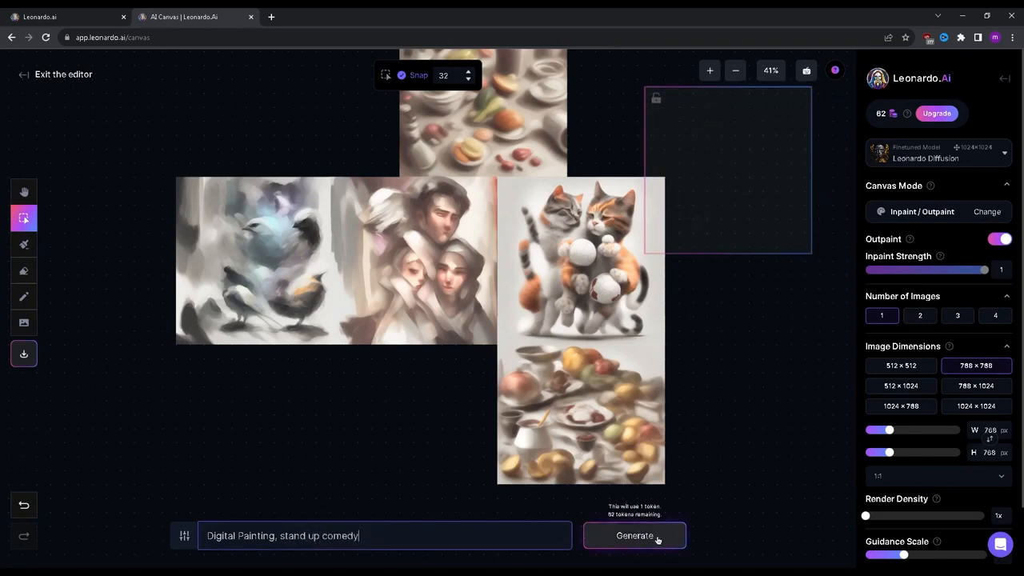
pyautogui.click(658, 540)
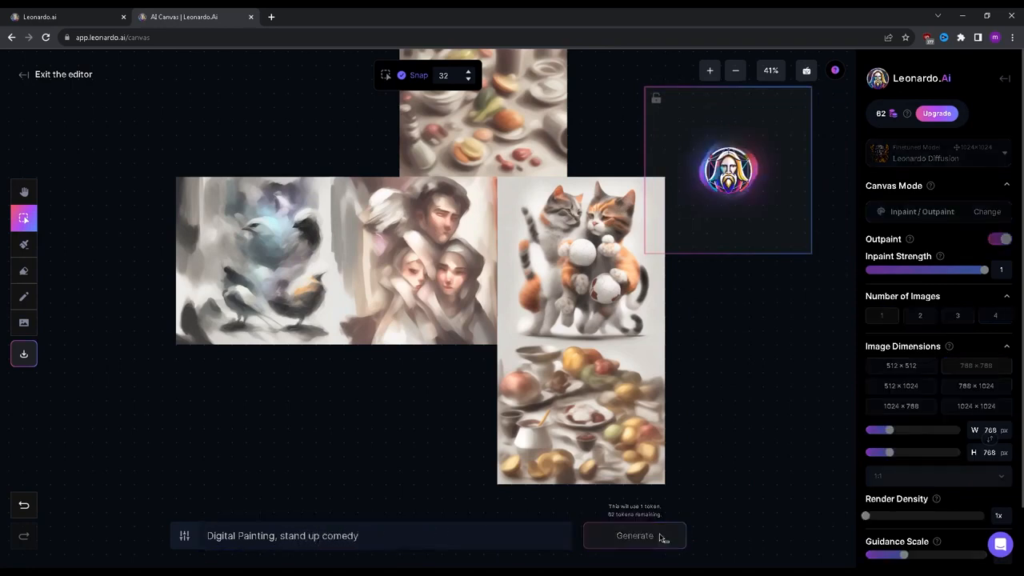
pyautogui.moveTo(562, 244); pyautogui.dragTo(606, 313)
pyautogui.press('h')
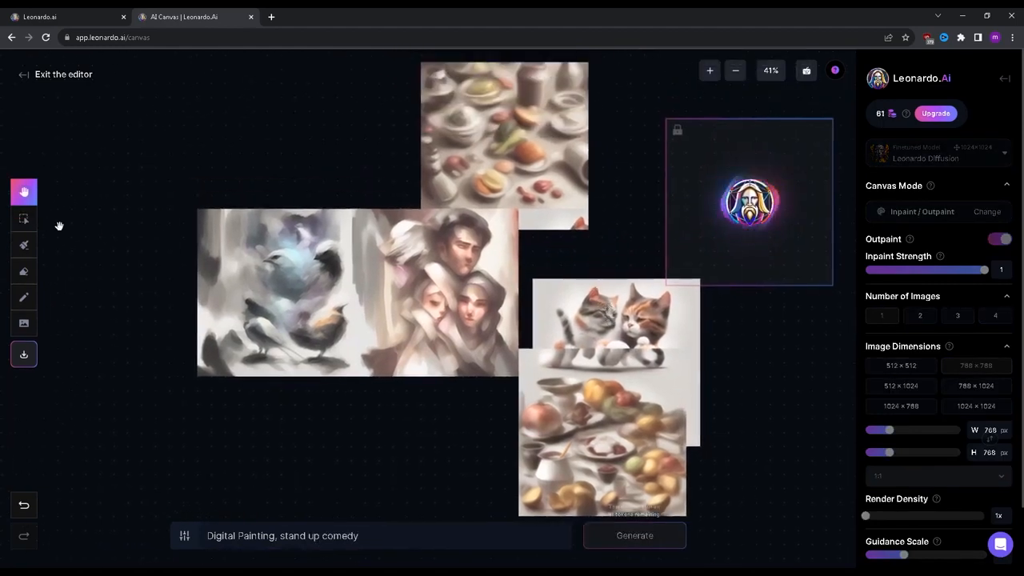
pyautogui.click(24, 218)
pyautogui.moveTo(589, 312); pyautogui.dragTo(574, 244)
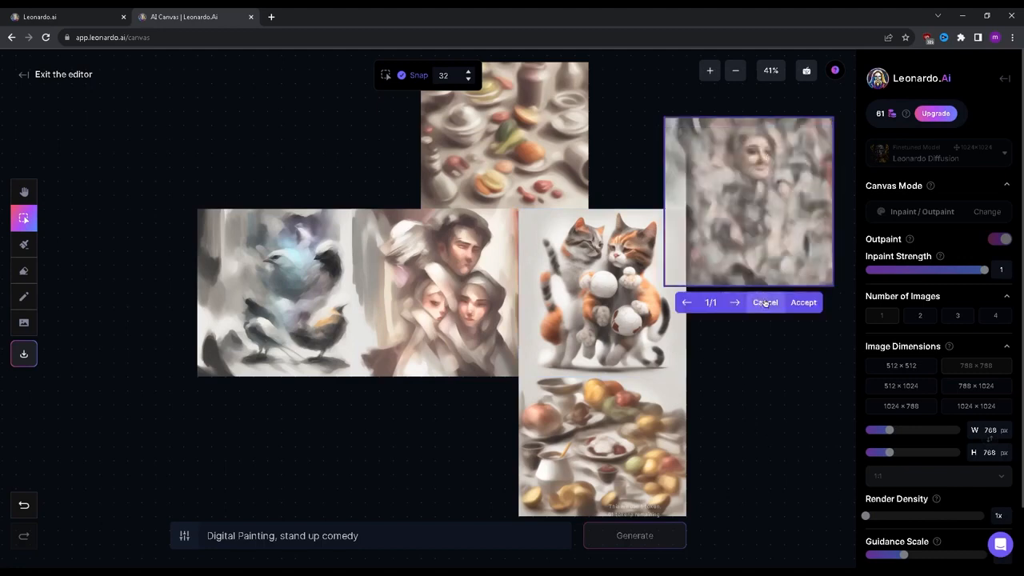
# - Accept the stand-up comedy extension and place a 1024 × 1024 generation frame above the birds, beside the upper food image
pyautogui.click(805, 303)
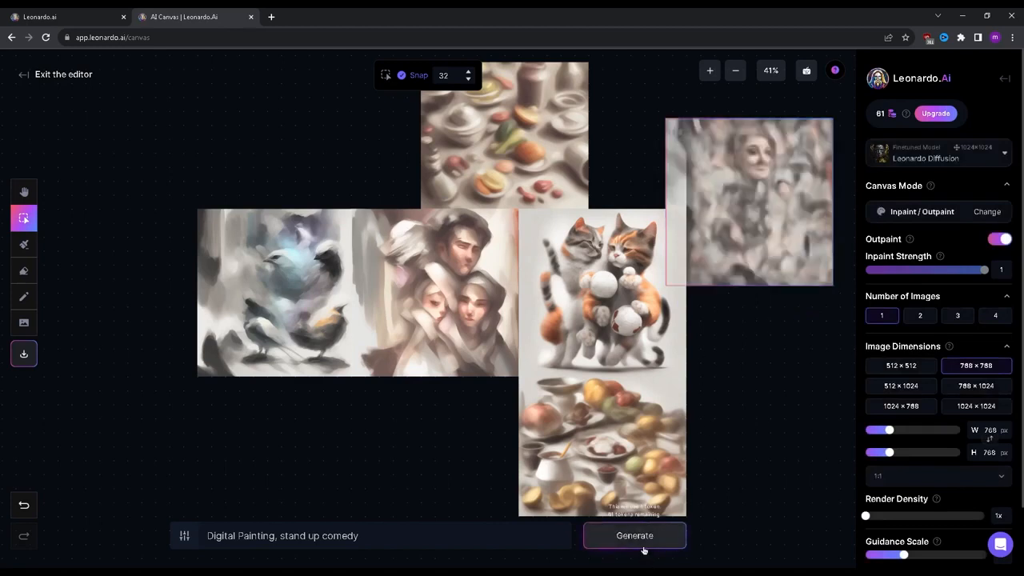
pyautogui.moveTo(721, 181); pyautogui.dragTo(647, 82)
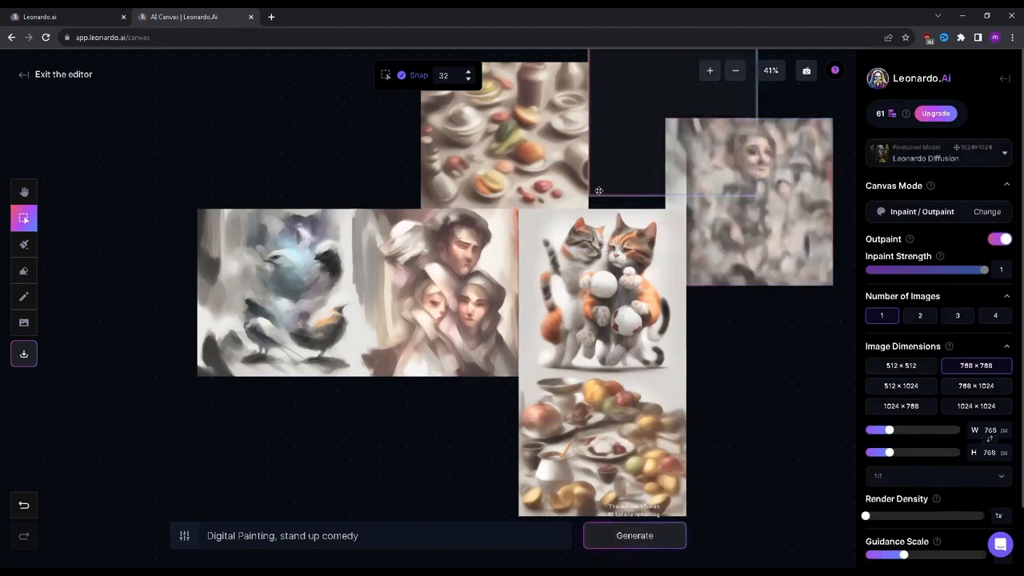
pyautogui.moveTo(640, 144); pyautogui.dragTo(313, 304)
pyautogui.click(995, 412)
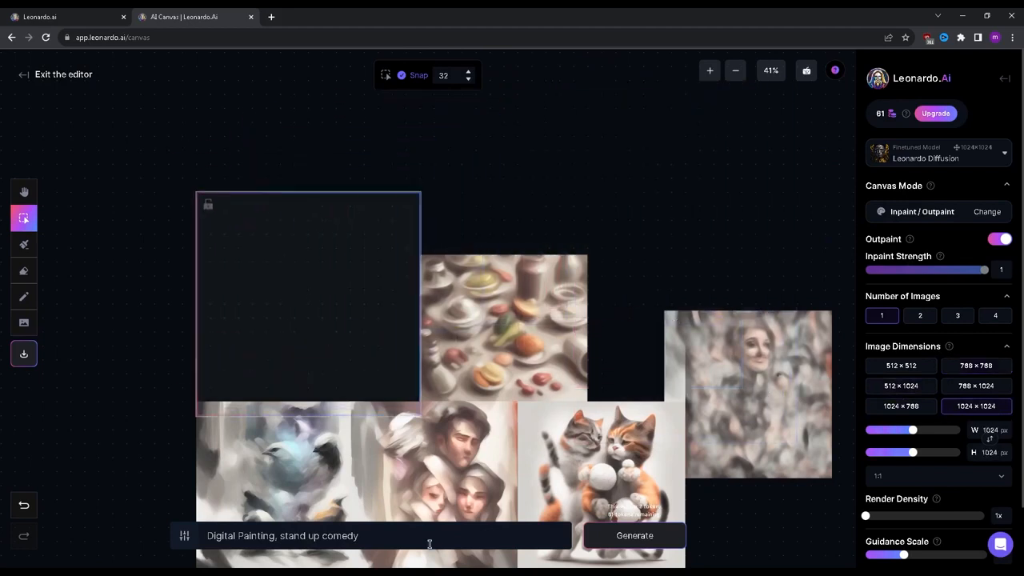
# - Generate an extension in the frame above the birds with the prompt "Digital Painting, sleeping" and accept it
pyautogui.moveTo(430, 544); pyautogui.dragTo(282, 535)
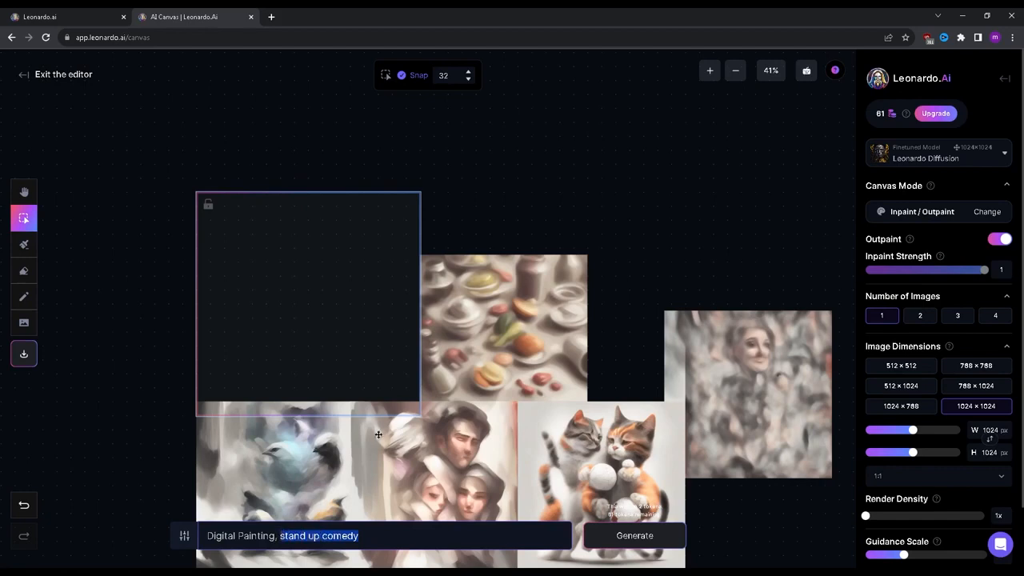
pyautogui.write('s')
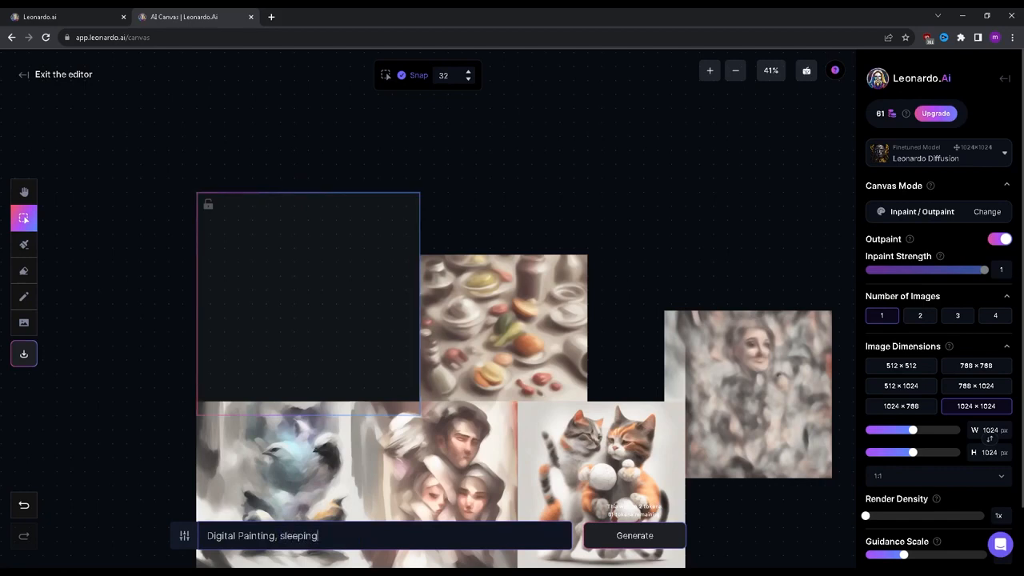
pyautogui.click(633, 528)
pyautogui.scroll(-3, 581, 337)
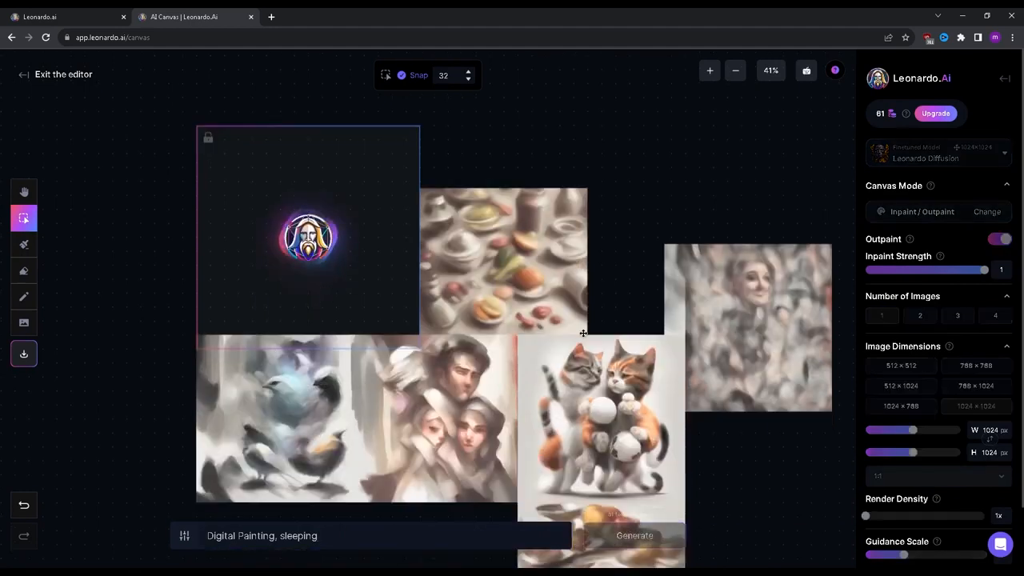
pyautogui.press('h')
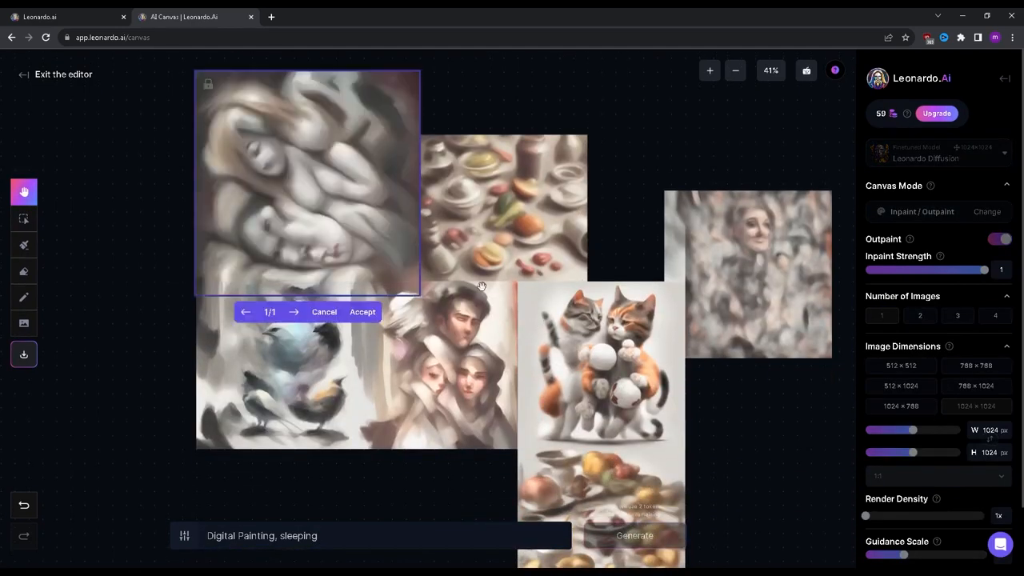
pyautogui.click(363, 312)
# - Move the generation frame to the empty area below the stand-up comedy image, slightly overlapping the cats' and lower food image's right edge
pyautogui.scroll(-3, 408, 272)
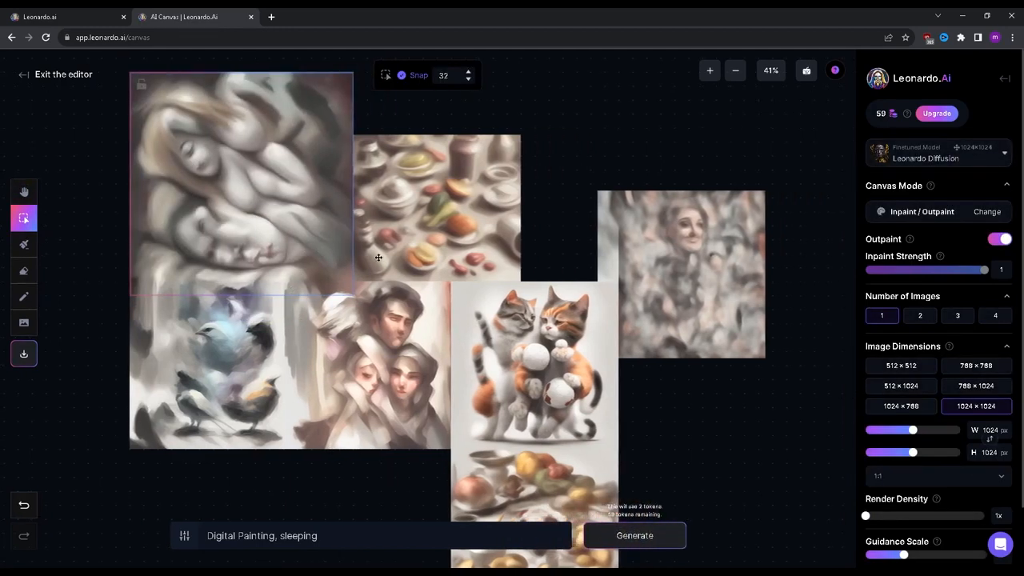
pyautogui.scroll(-1, 408, 272)
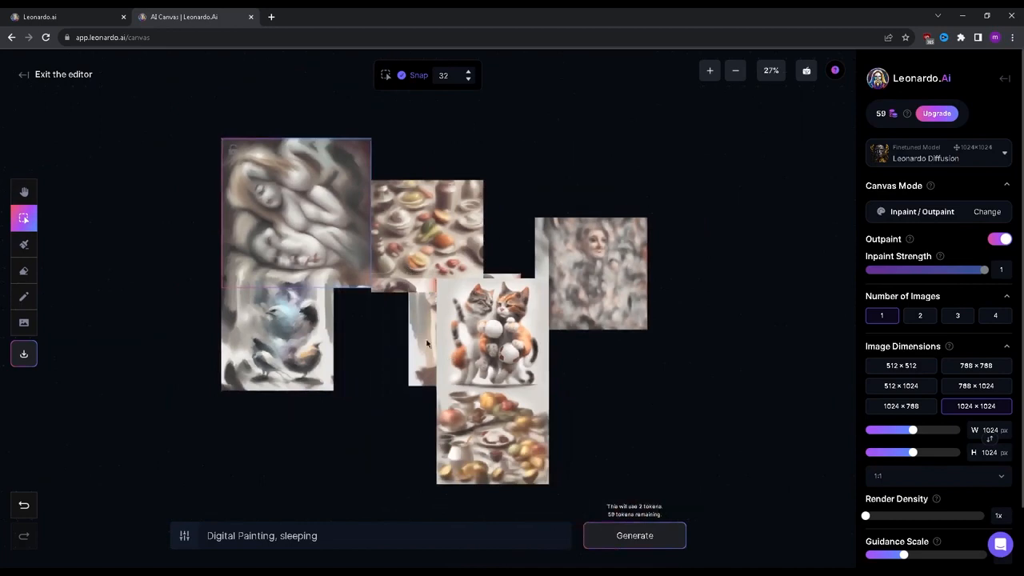
pyautogui.moveTo(333, 249)
pyautogui.mouseDown()
pyautogui.moveTo(258, 387)
pyautogui.moveTo(379, 492)
pyautogui.moveTo(366, 478)
pyautogui.moveTo(201, 453)
pyautogui.moveTo(182, 420)
pyautogui.moveTo(301, 142)
pyautogui.moveTo(507, 132)
pyautogui.moveTo(641, 422)
pyautogui.moveTo(541, 409)
pyautogui.mouseUp()
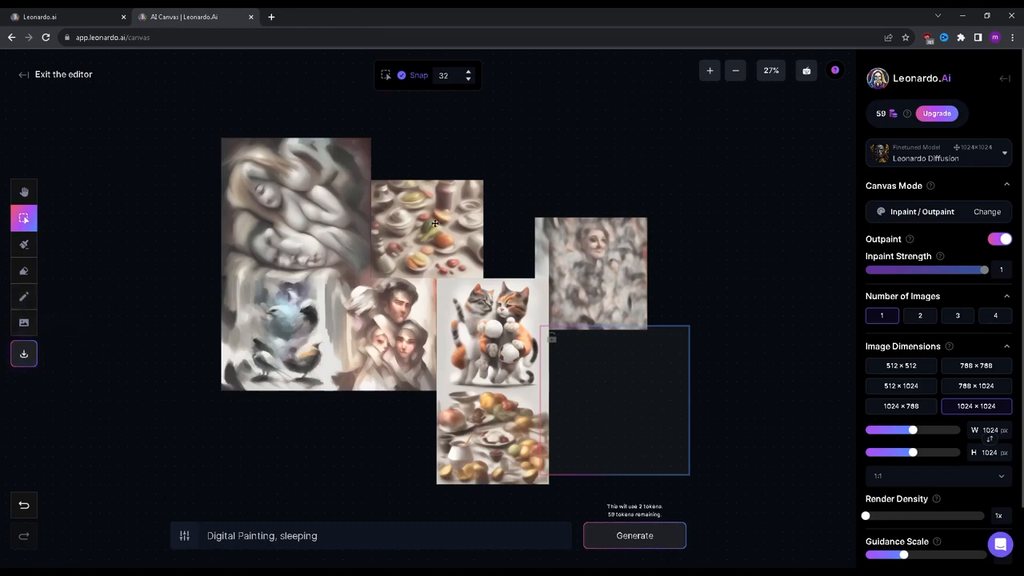
pyautogui.scroll(-1, 452, 286)
pyautogui.scroll(1, 452, 286)
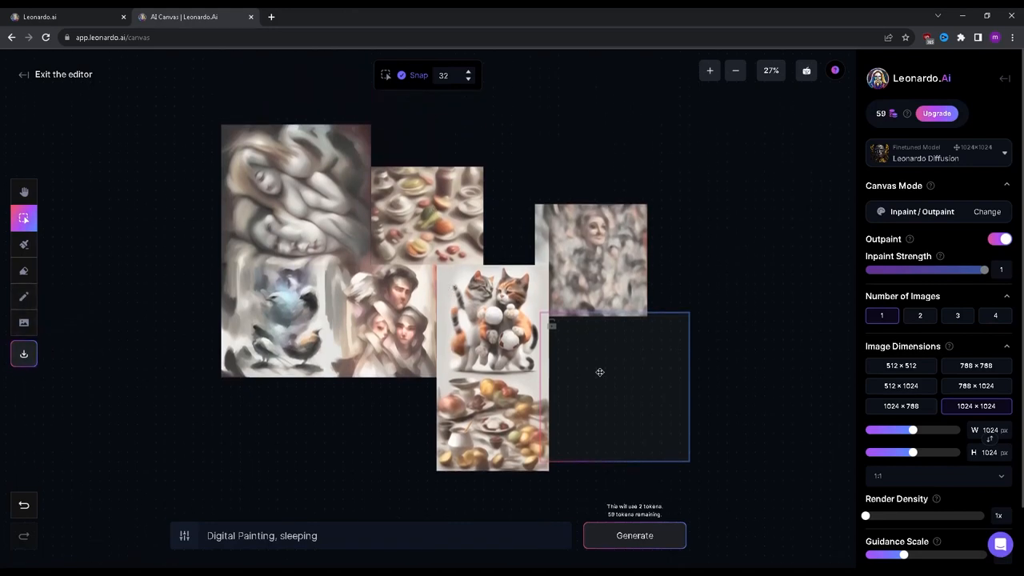